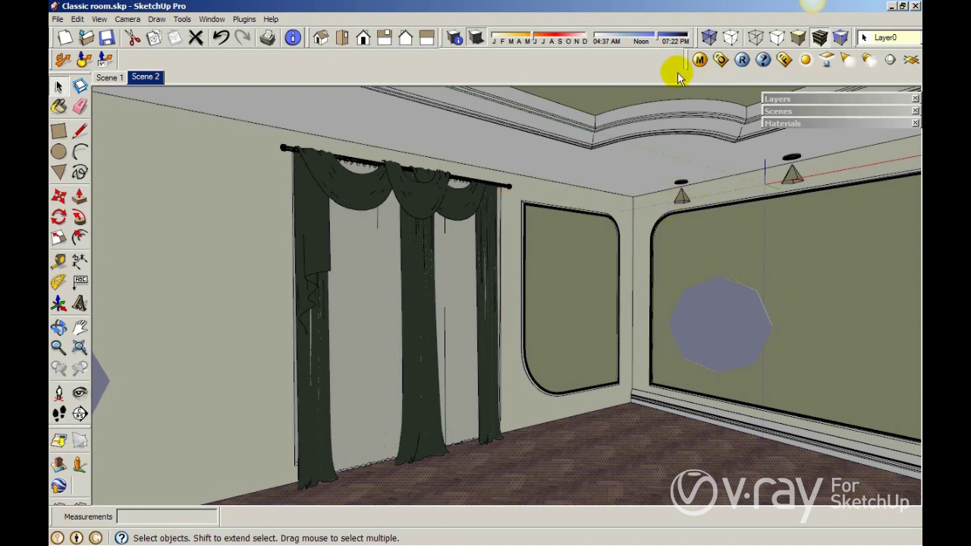
- Render the Scene 2 room view with V-Ray and bring the finished render back into view
left_click(741, 61)
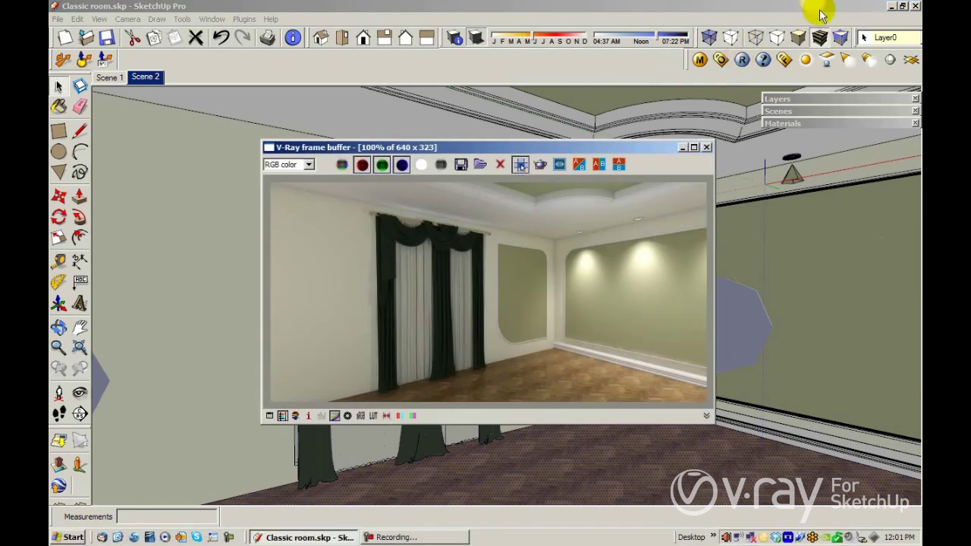
left_click(304, 537)
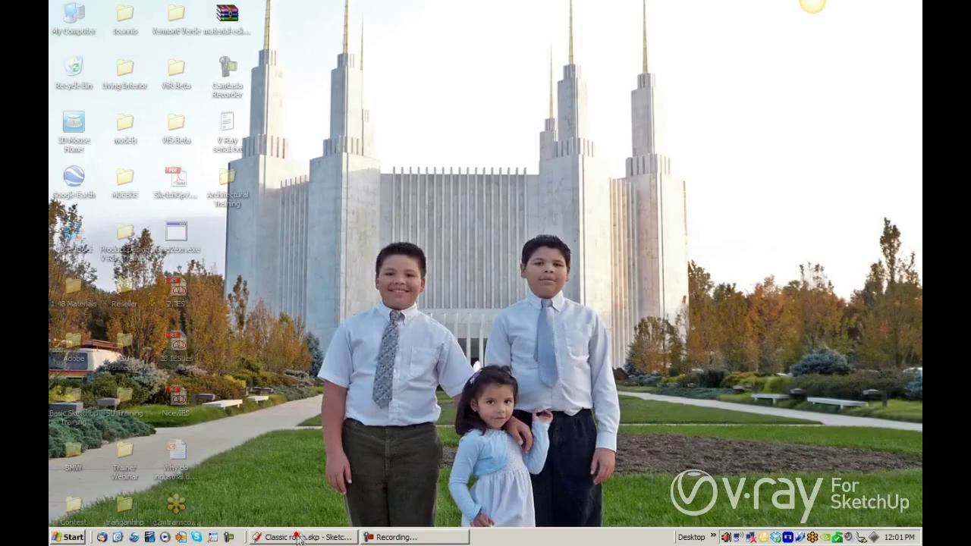
left_click(321, 537)
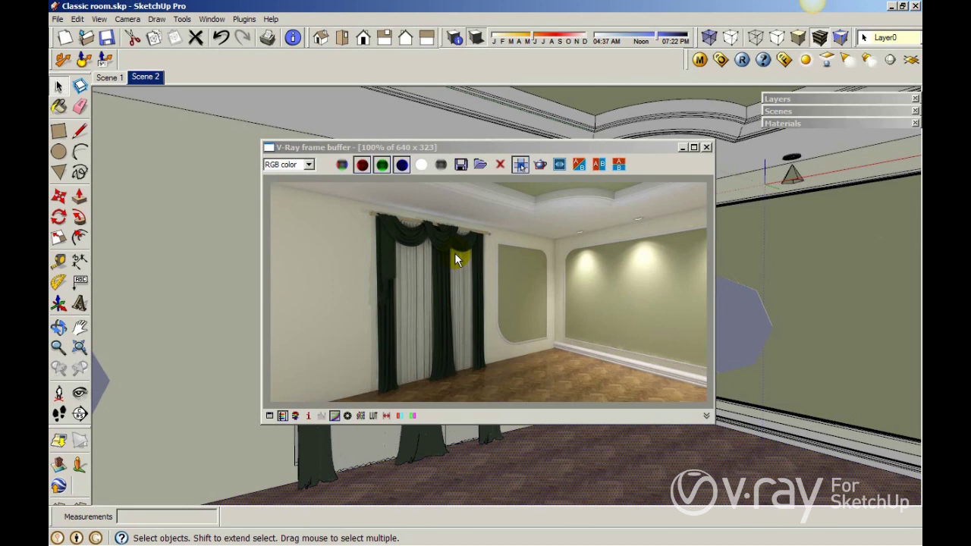
- Create a new Two Sided material under Scene Materials in the V-Ray Material Editor
left_click(698, 61)
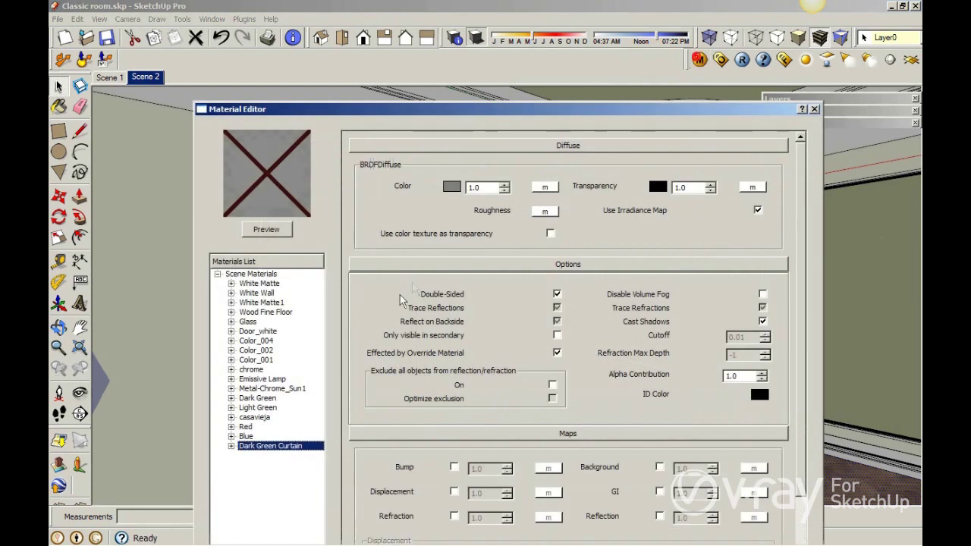
left_click_drag(390, 112, 380, 40)
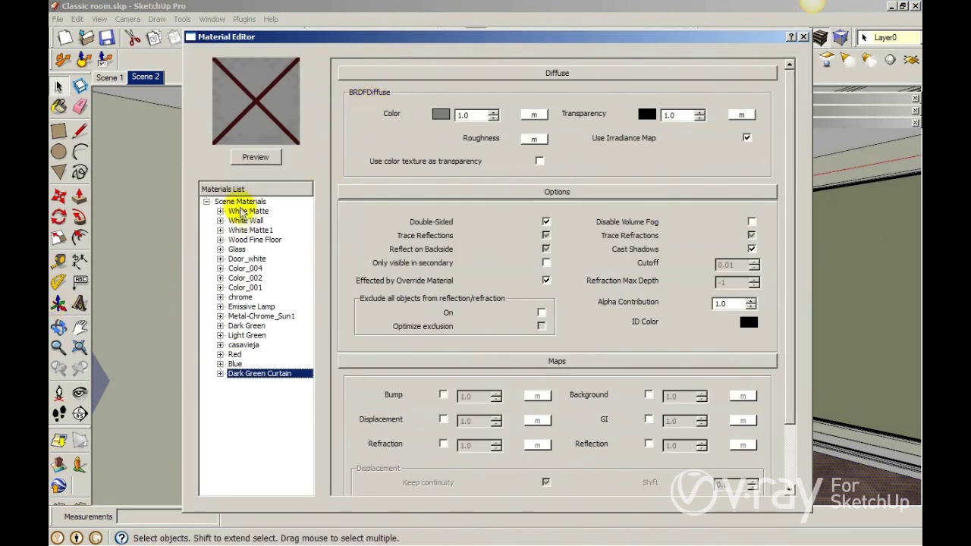
left_click(237, 201)
right_click(242, 201)
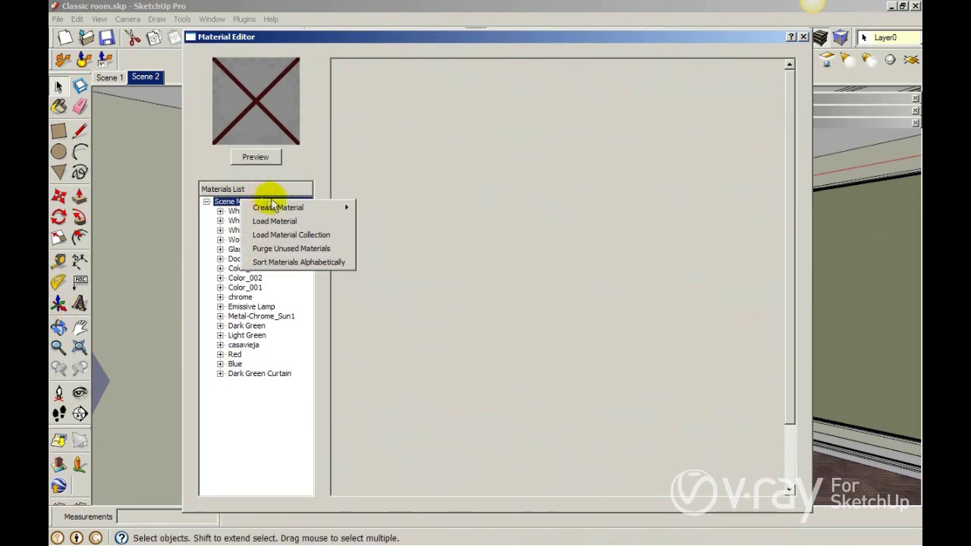
mouse_move(277, 206)
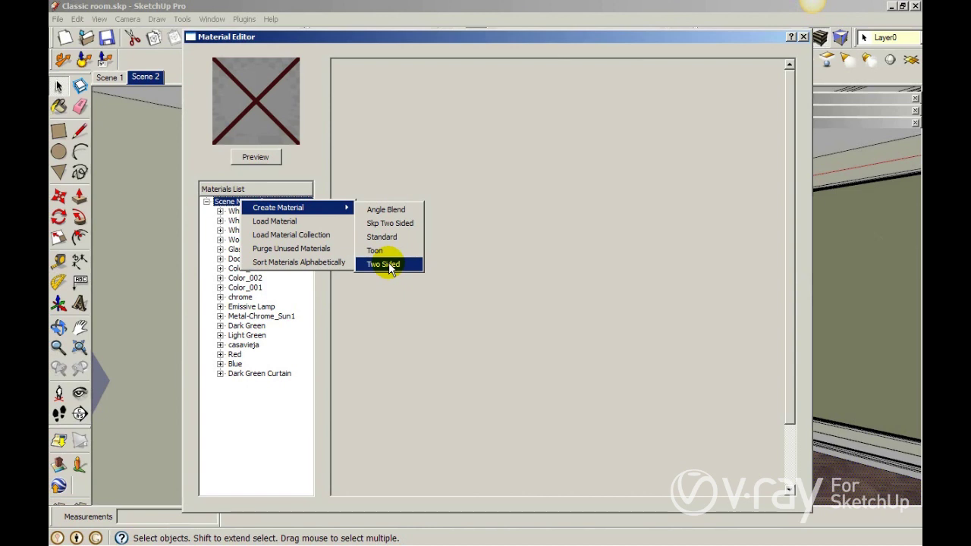
left_click(388, 264)
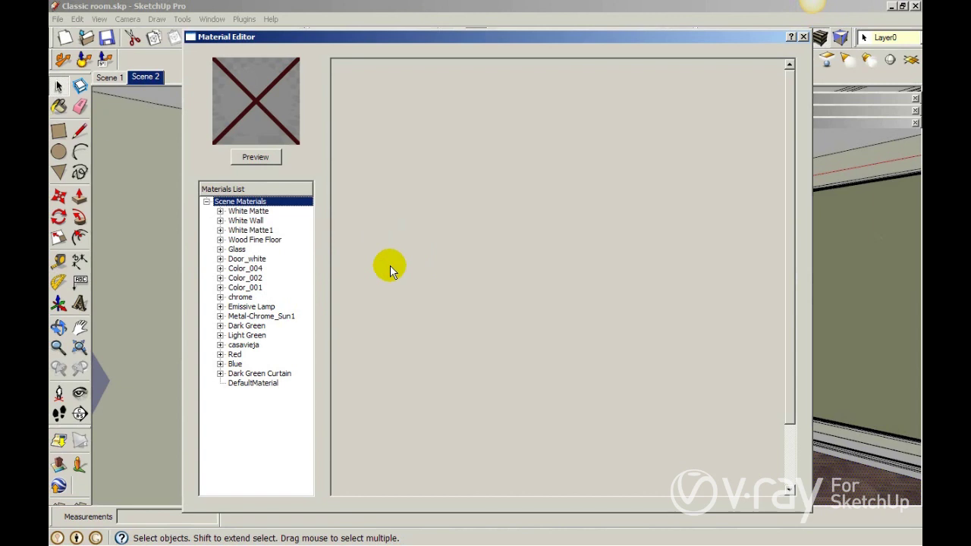
- Assign Blue as the front and Red as the back of the new two-sided material, and preview it
left_click(242, 383)
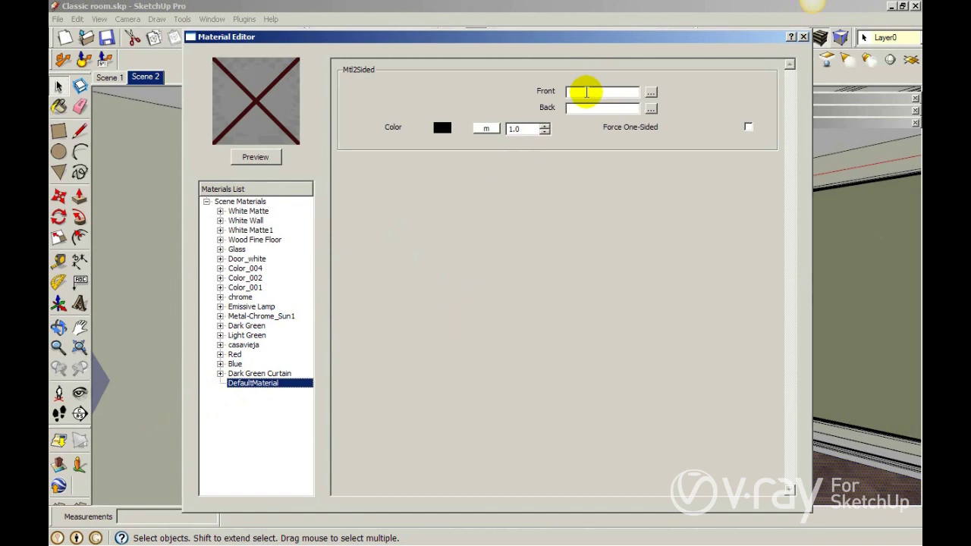
left_click(651, 92)
left_click(489, 274)
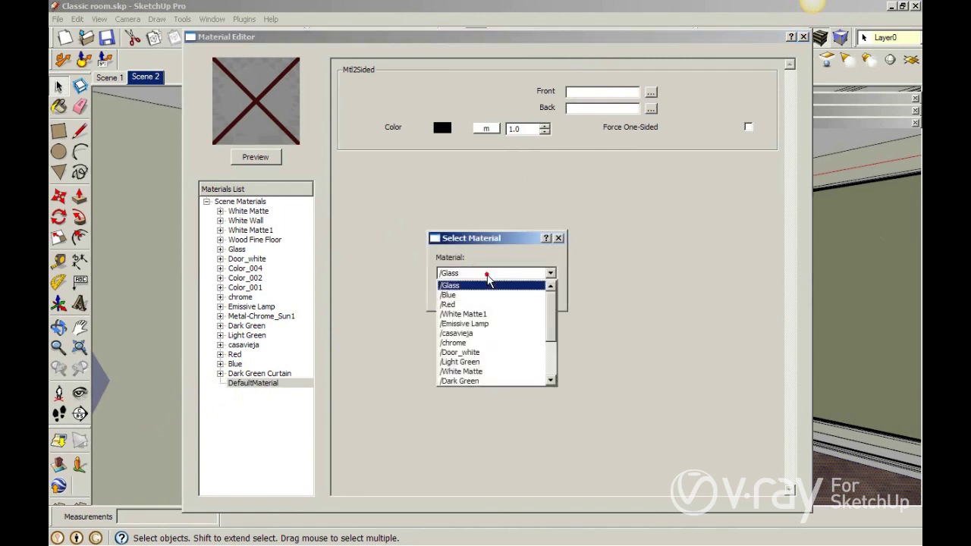
left_click(455, 295)
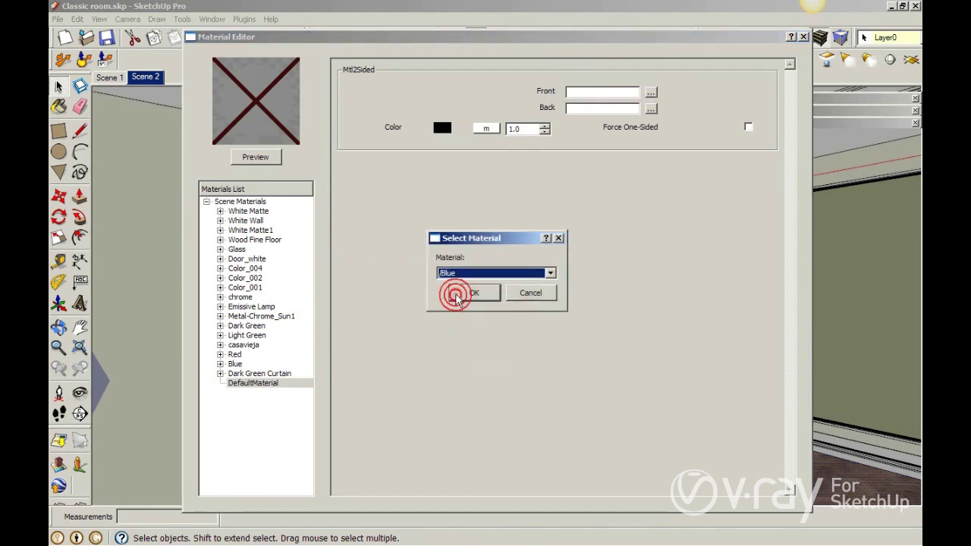
left_click(459, 299)
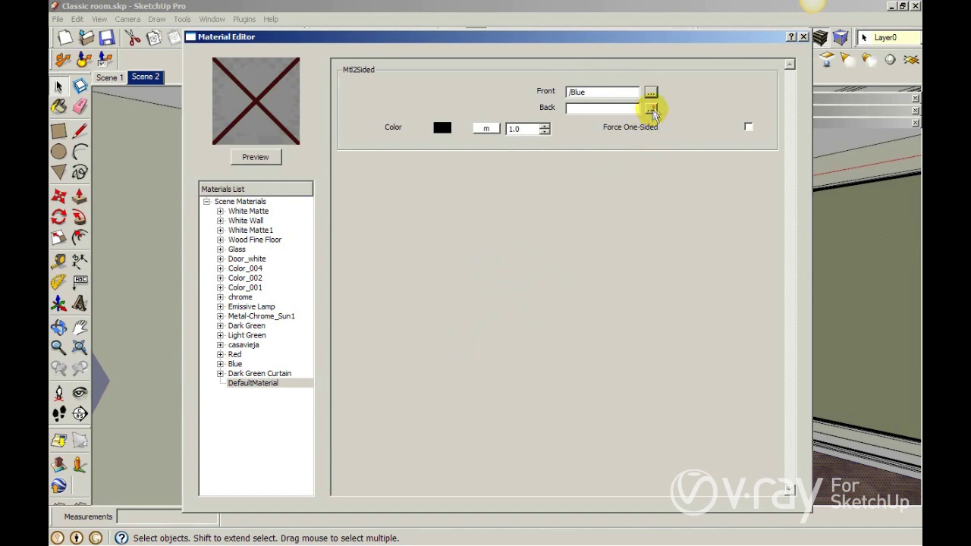
left_click(651, 108)
left_click(492, 275)
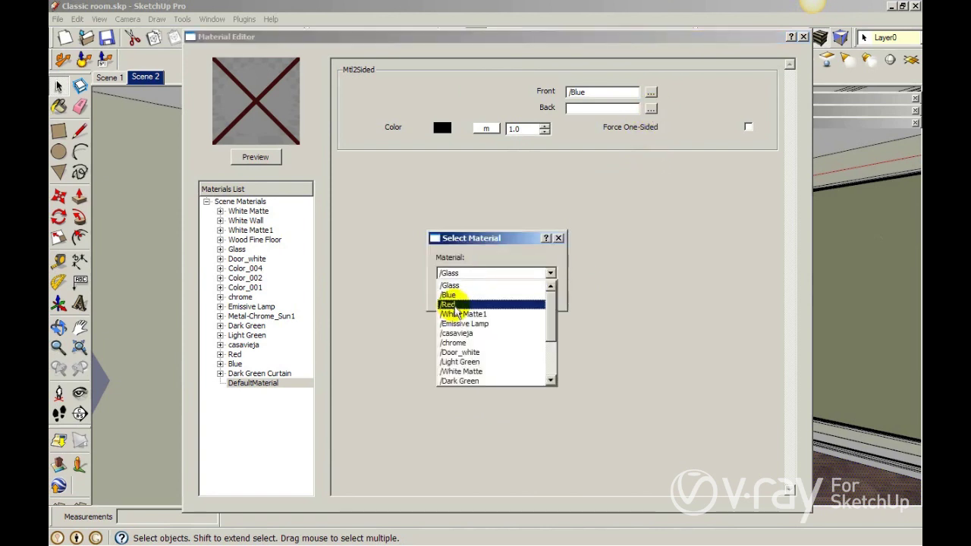
left_click(456, 304)
left_click(473, 294)
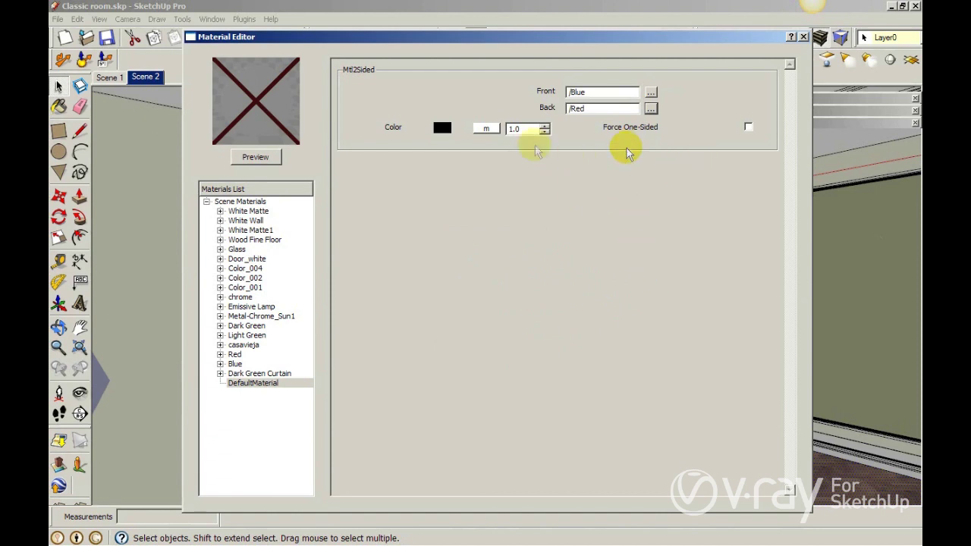
left_click(255, 156)
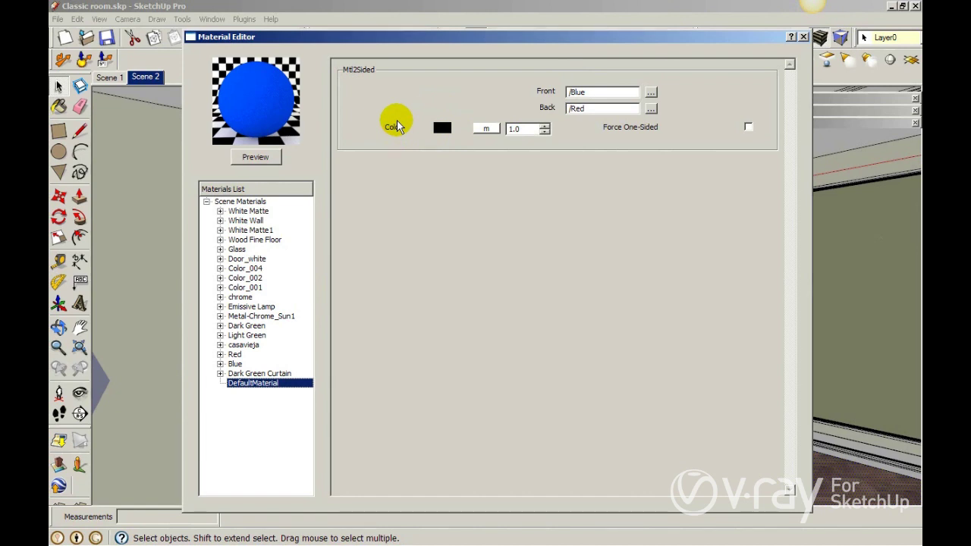
- Set the two-sided material's translucency color to white and update its preview
left_click(443, 129)
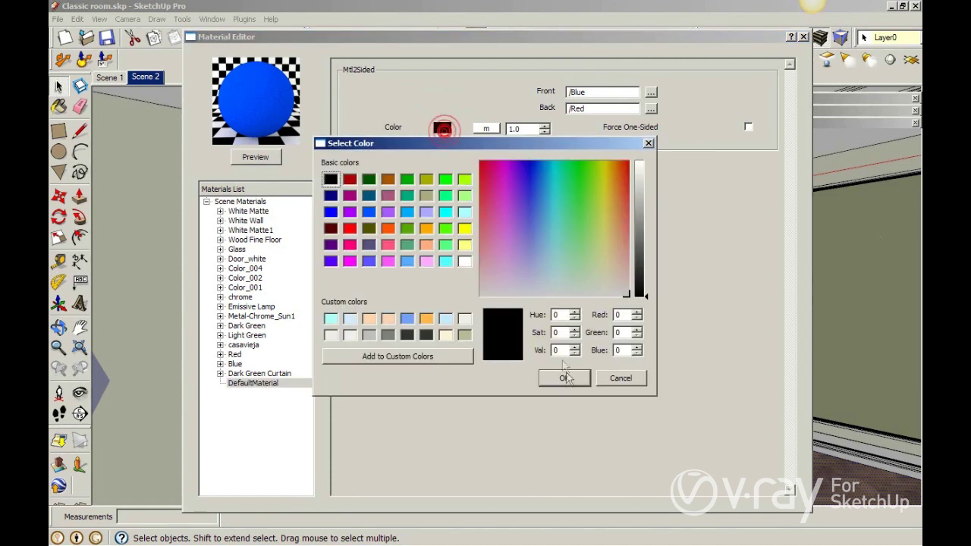
left_click(463, 261)
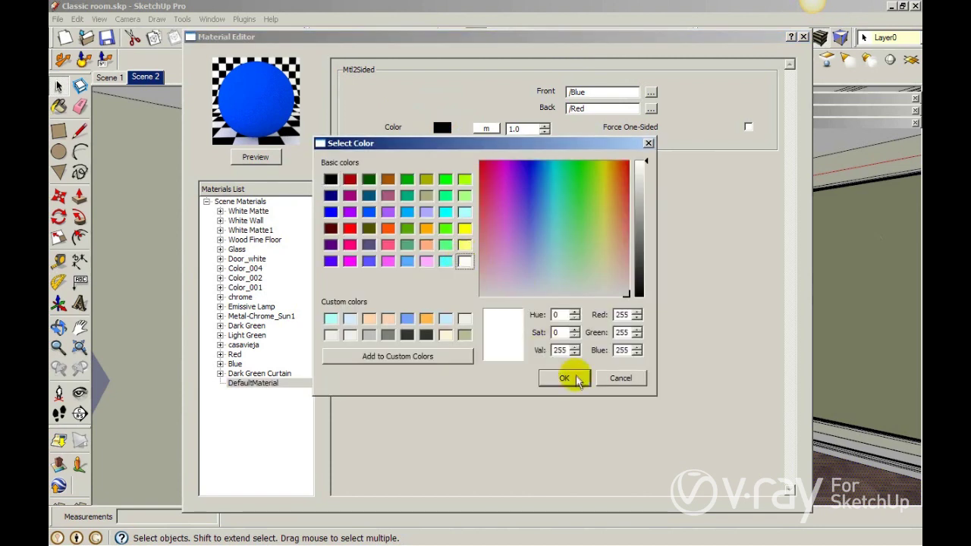
left_click(575, 379)
left_click(256, 157)
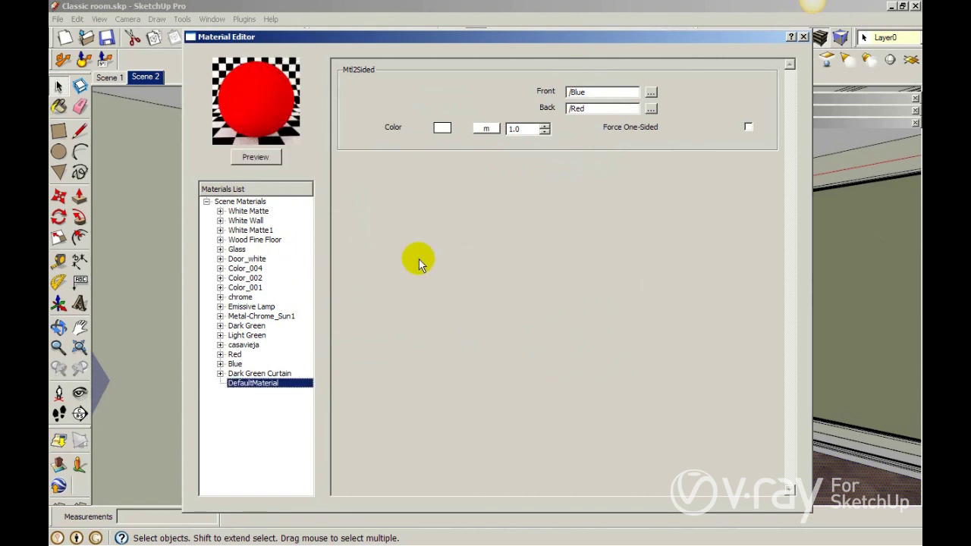
- Set the two-sided material's color to a medium gray and enable Force One-Sided, previewing the material after each change
left_click(442, 127)
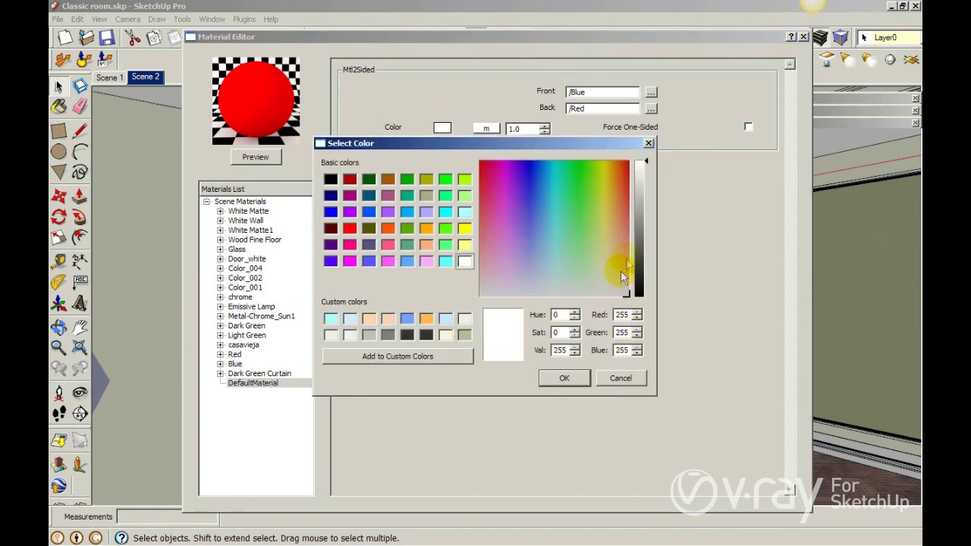
left_click(636, 230)
left_click(564, 380)
left_click(276, 156)
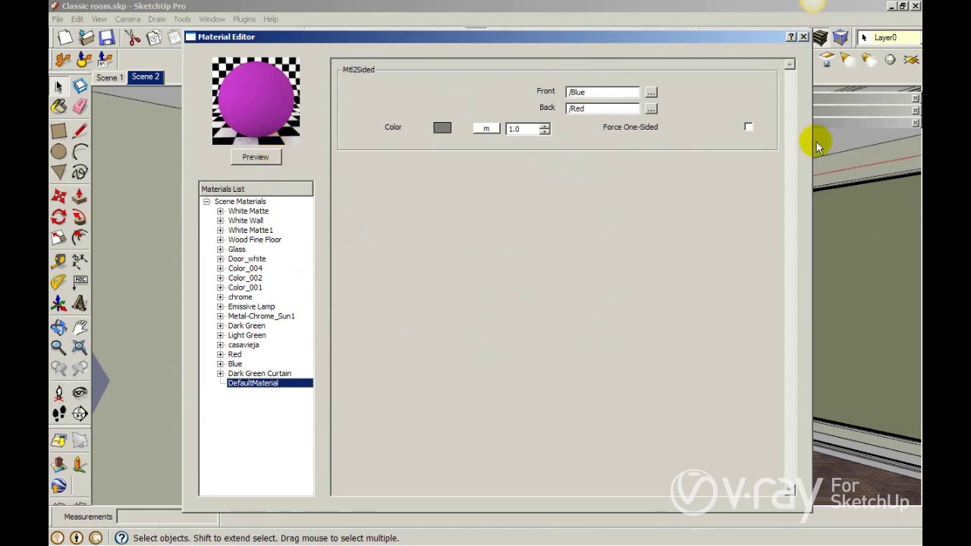
left_click(748, 127)
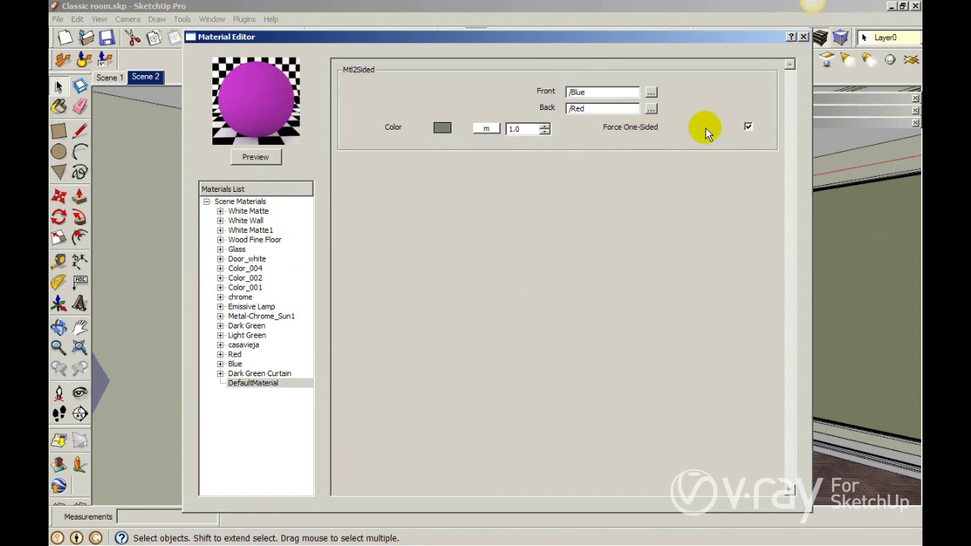
left_click(273, 156)
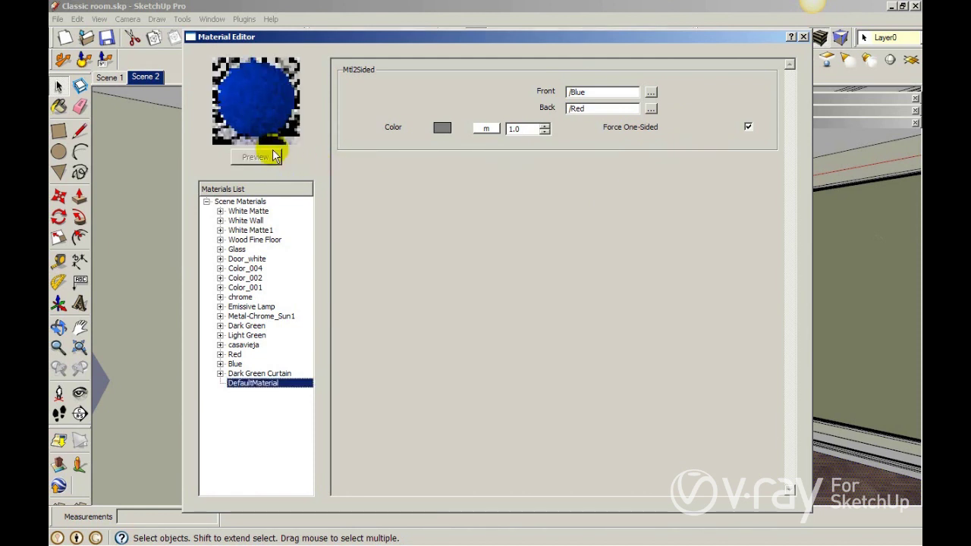
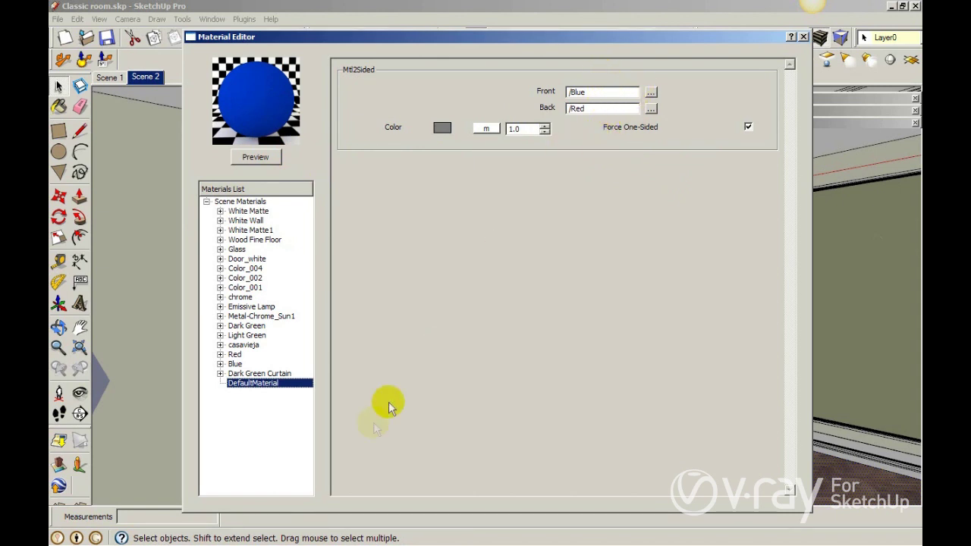
- Rename the new two-sided material as "Light Green @ side"
right_click(283, 384)
left_click(331, 430)
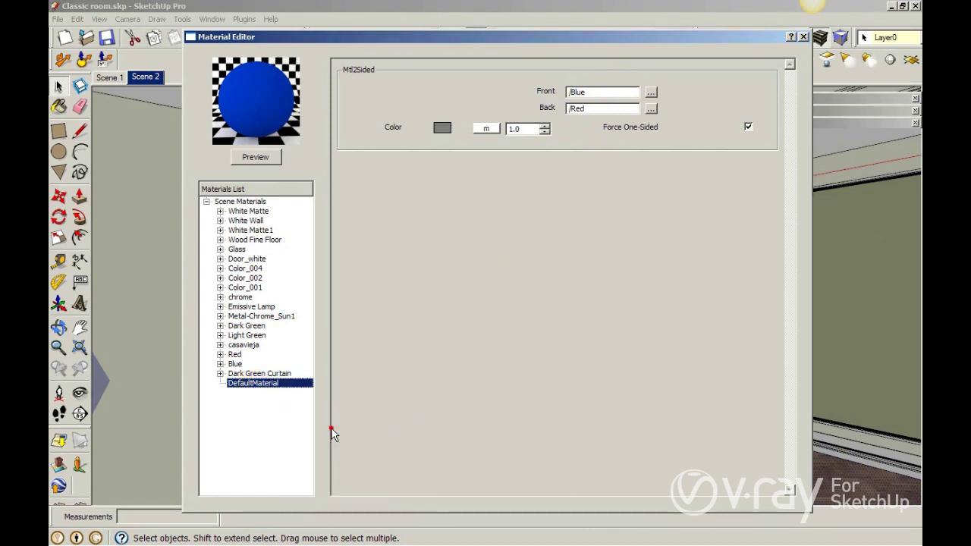
type("Light Green")
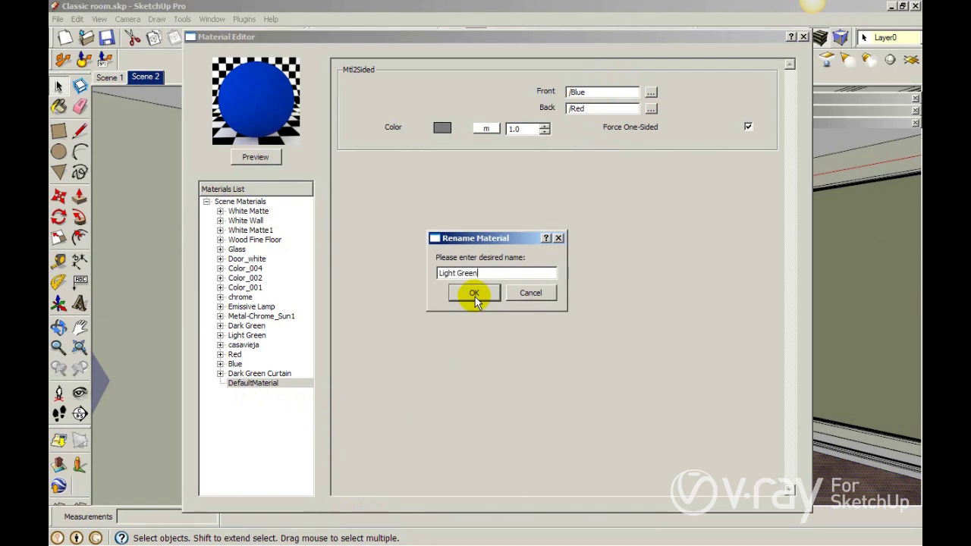
type("sl")
left_click(478, 295)
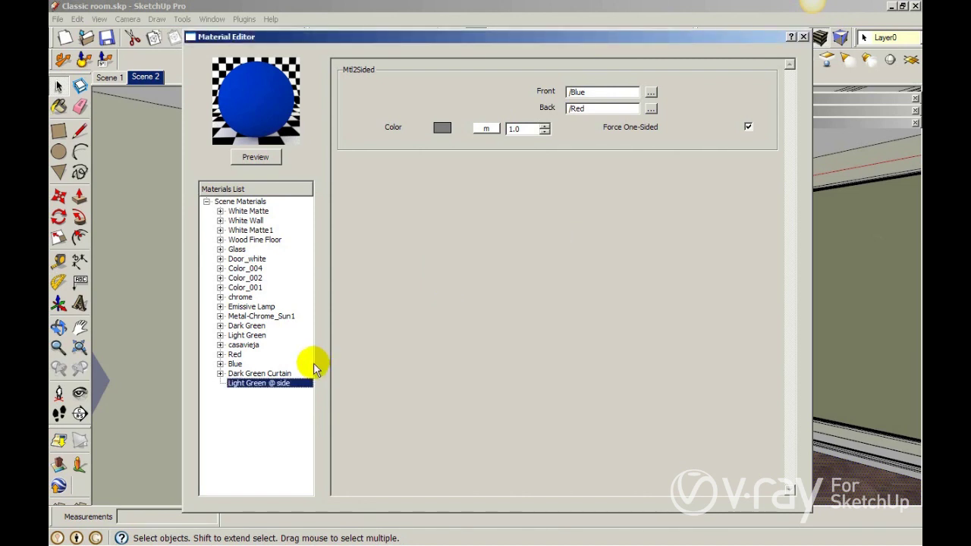
right_click(253, 389)
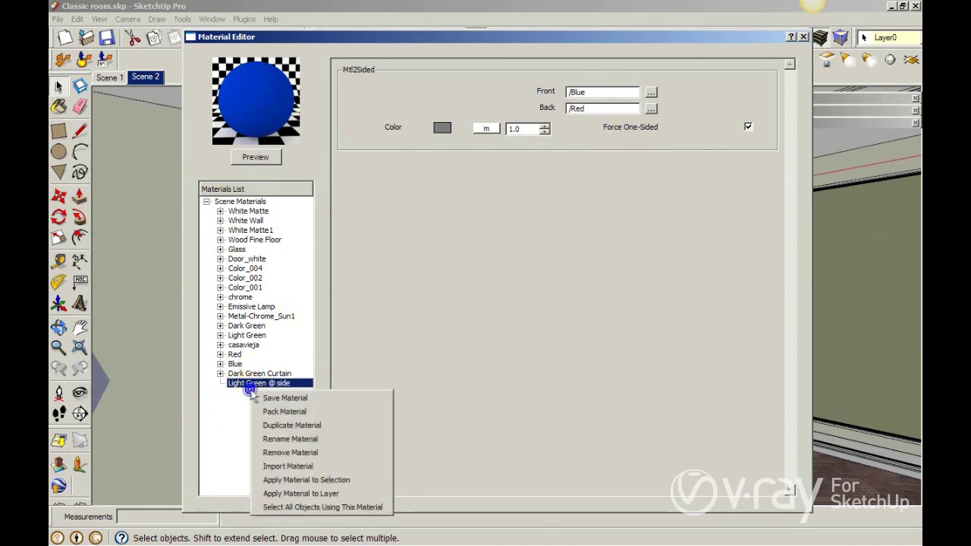
left_click(288, 426)
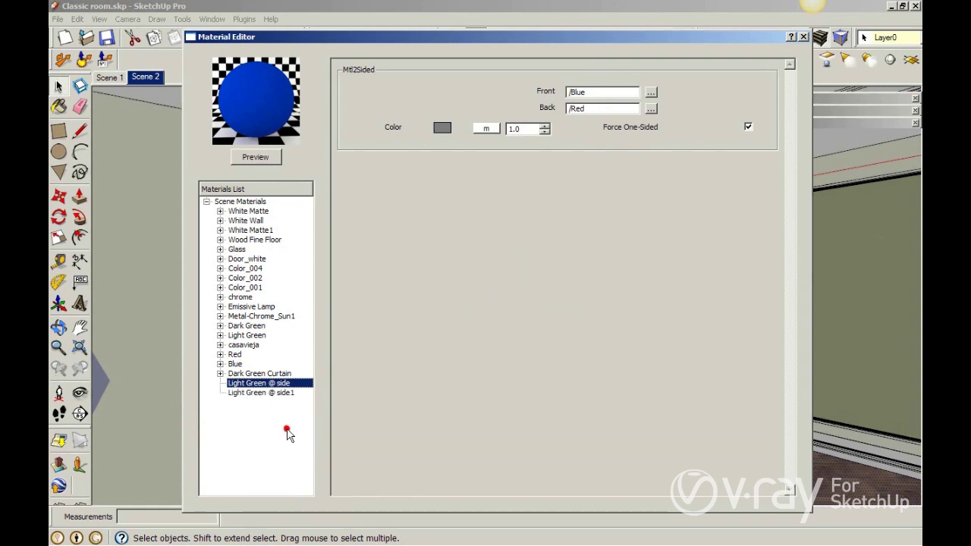
left_click(258, 393)
right_click(262, 393)
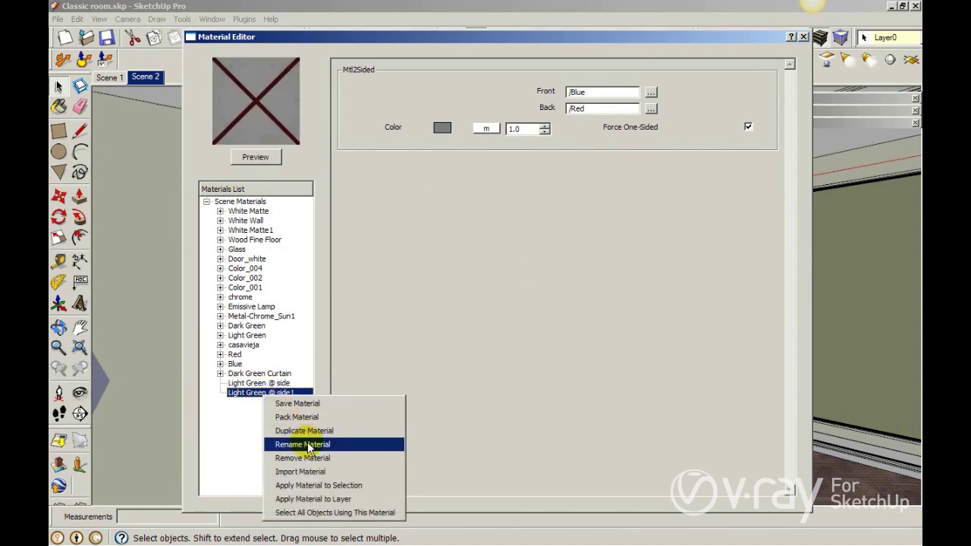
left_click(306, 444)
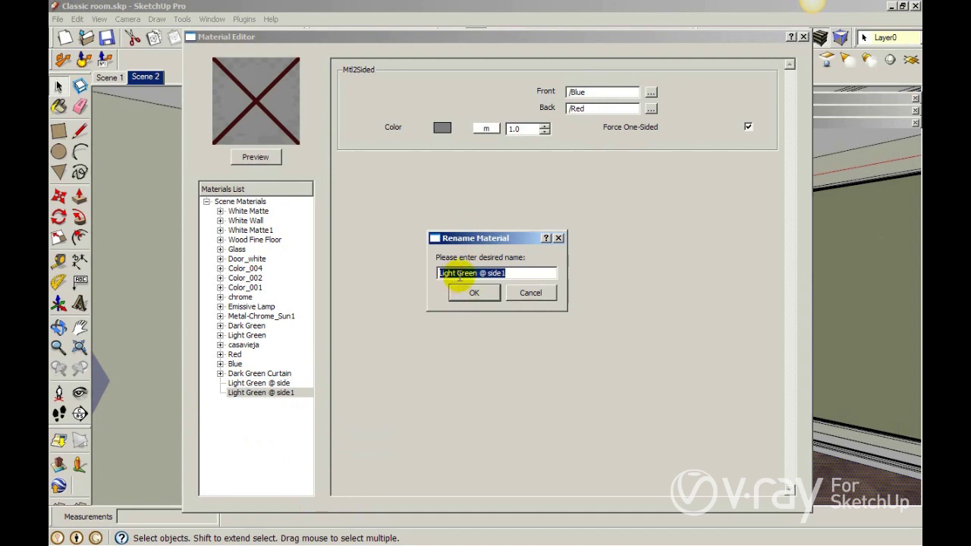
left_click(454, 274)
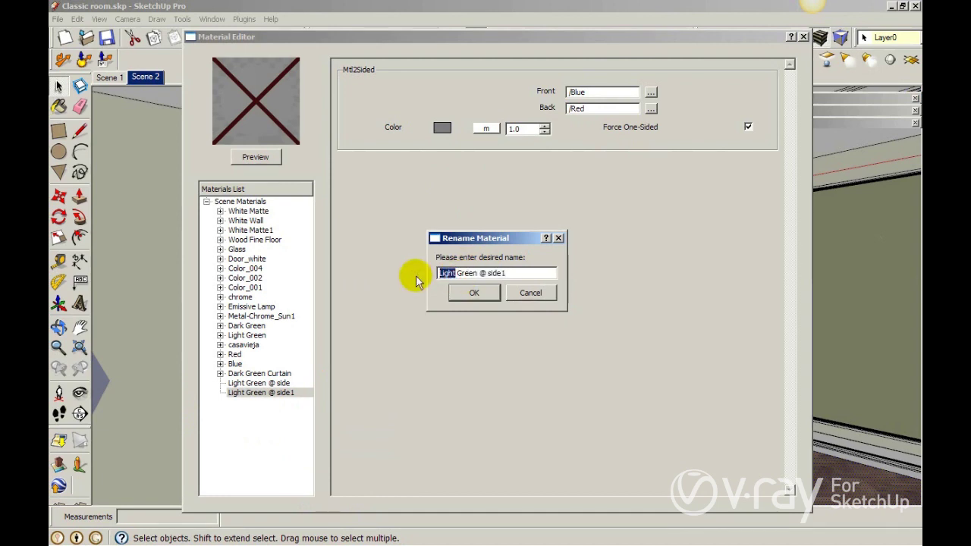
type("Dar")
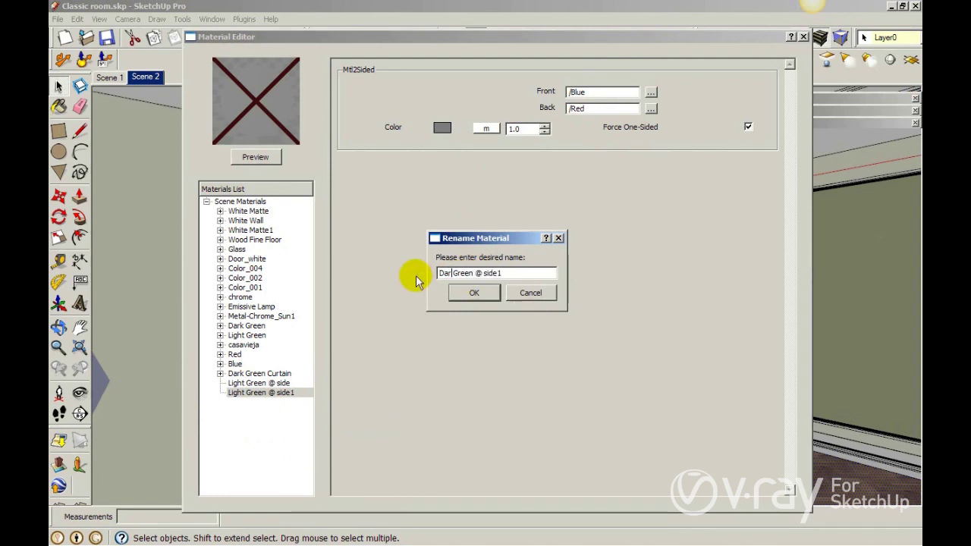
type("k")
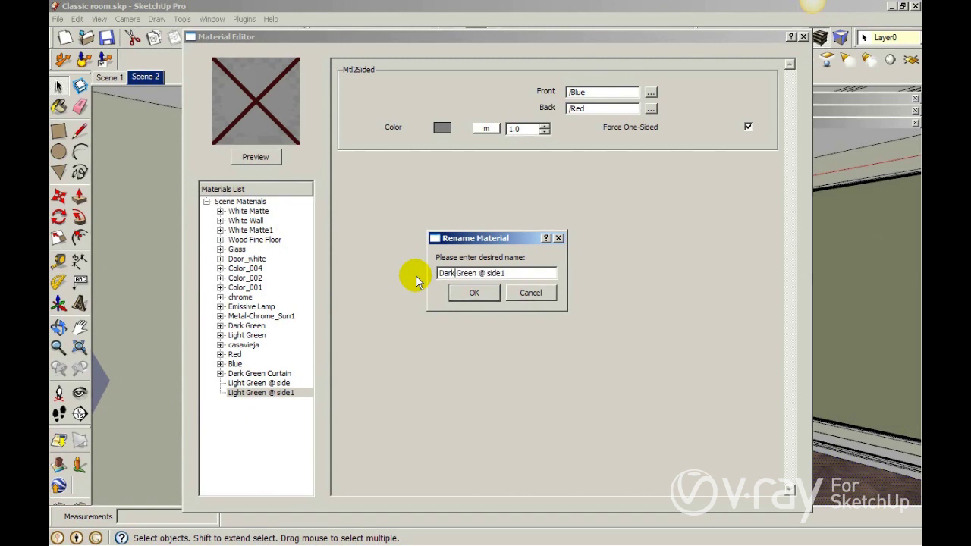
left_click(479, 274)
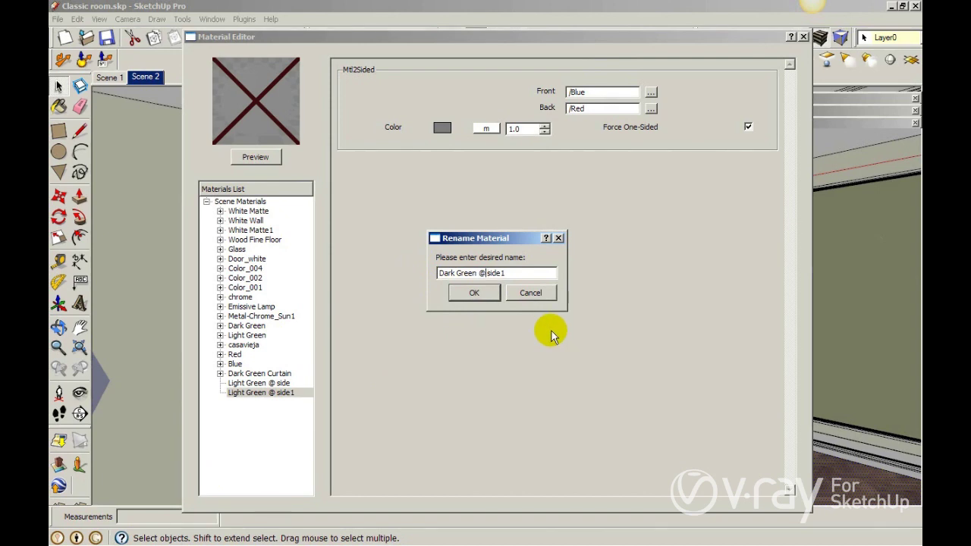
key("Delete")
type("2")
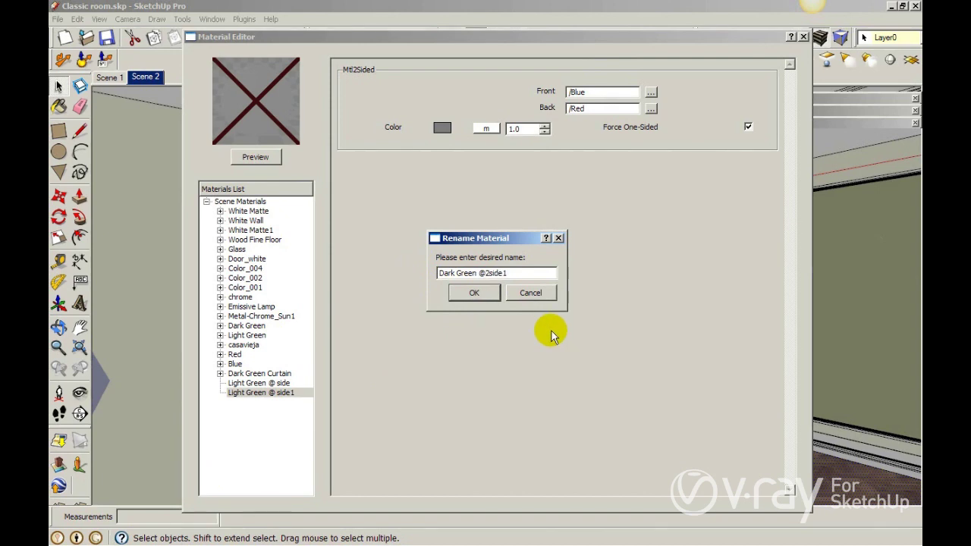
left_click(520, 273)
key("BackSpace")
left_click(466, 297)
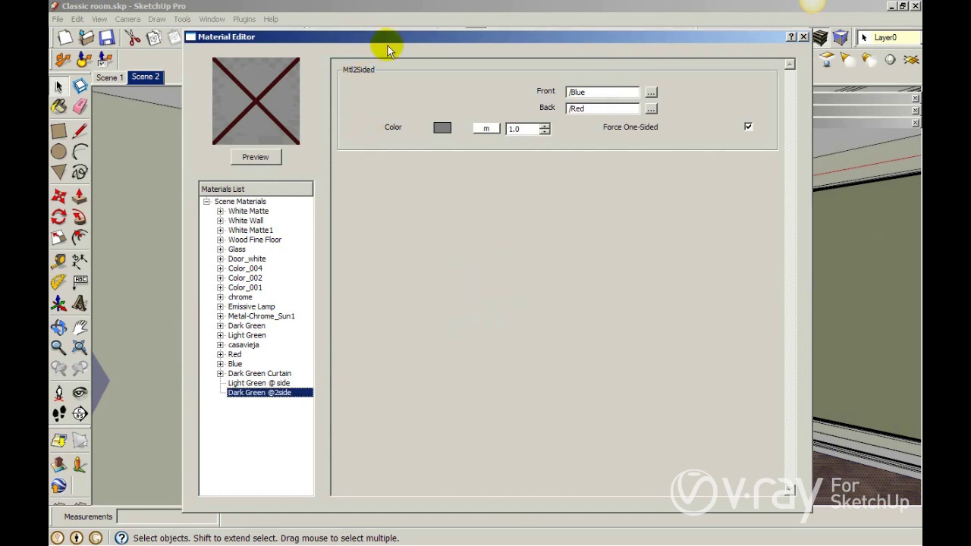
left_click_drag(406, 38, 649, 242)
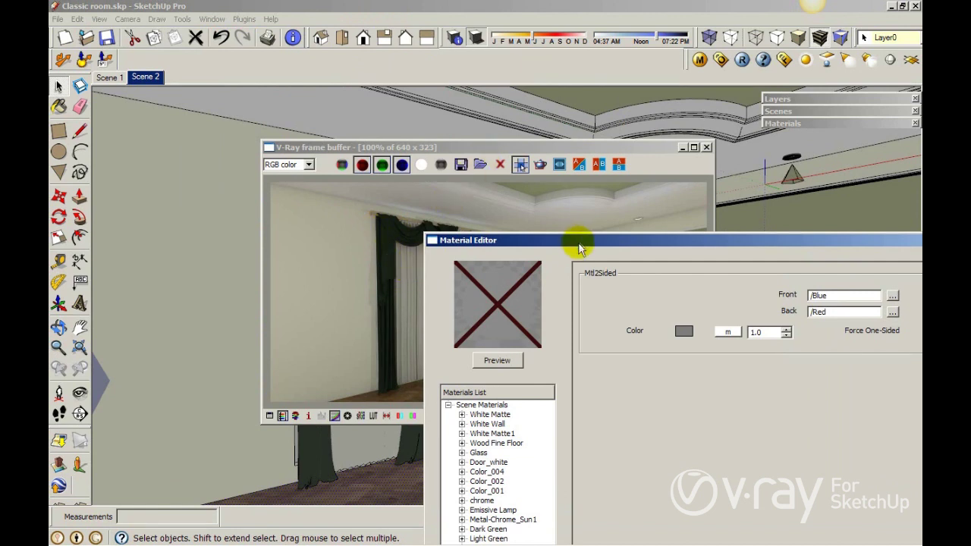
left_click_drag(577, 242, 326, 29)
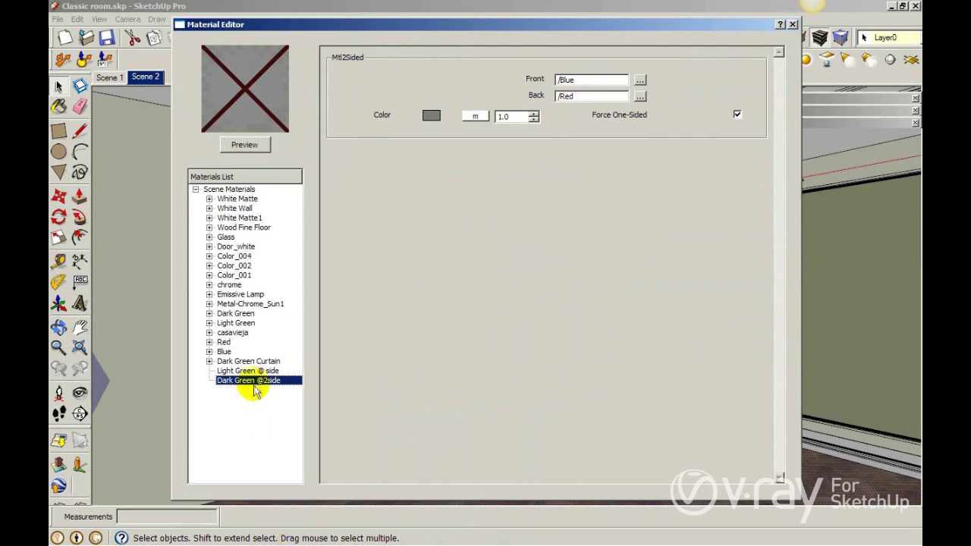
left_click(640, 80)
left_click(462, 261)
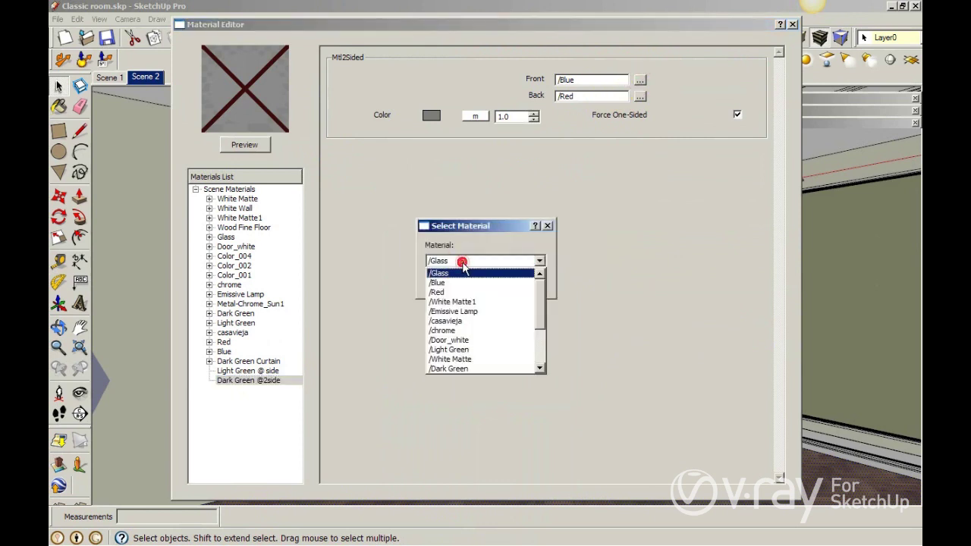
left_click(460, 350)
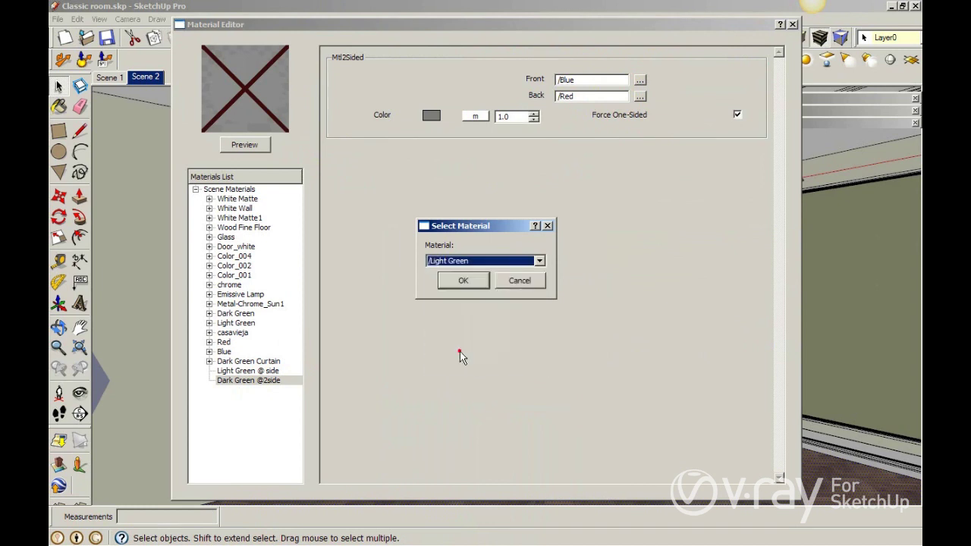
left_click(475, 293)
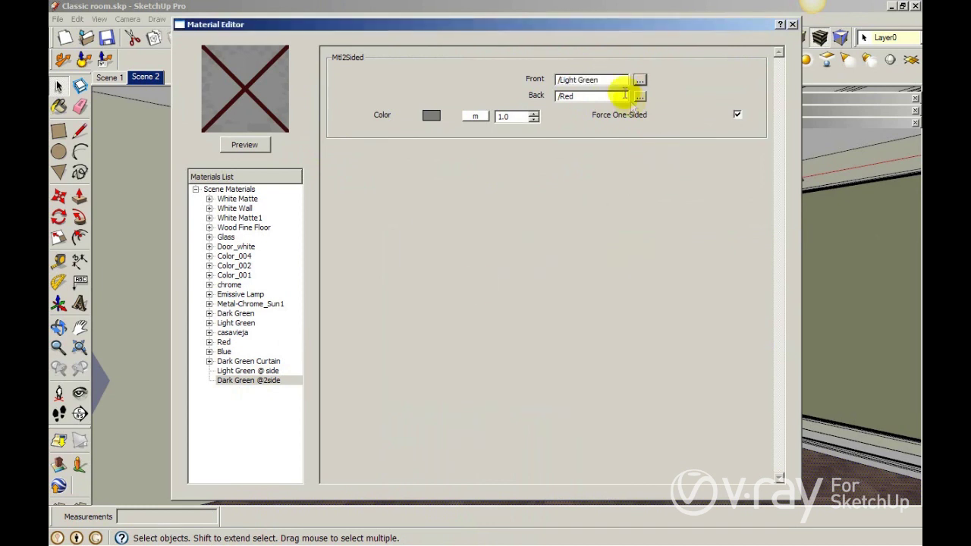
left_click(640, 97)
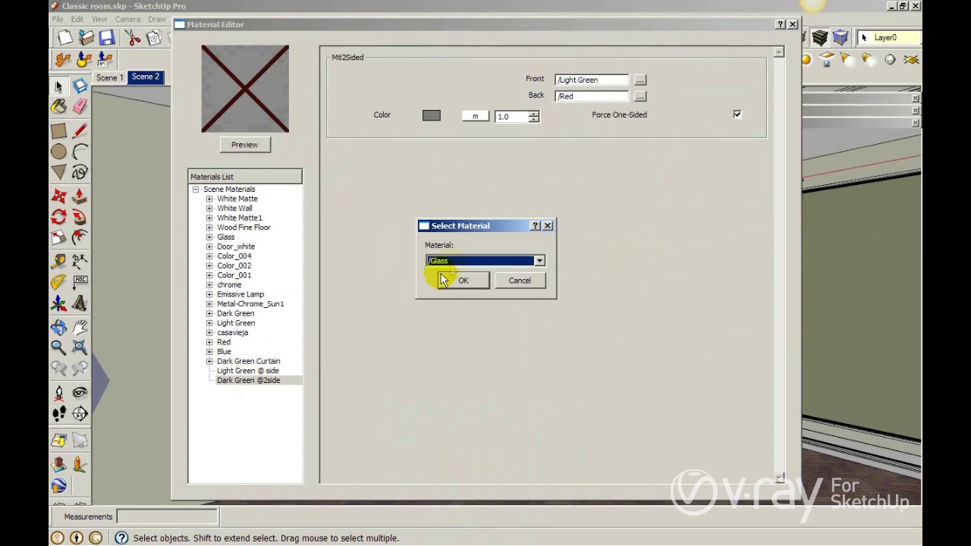
left_click(458, 260)
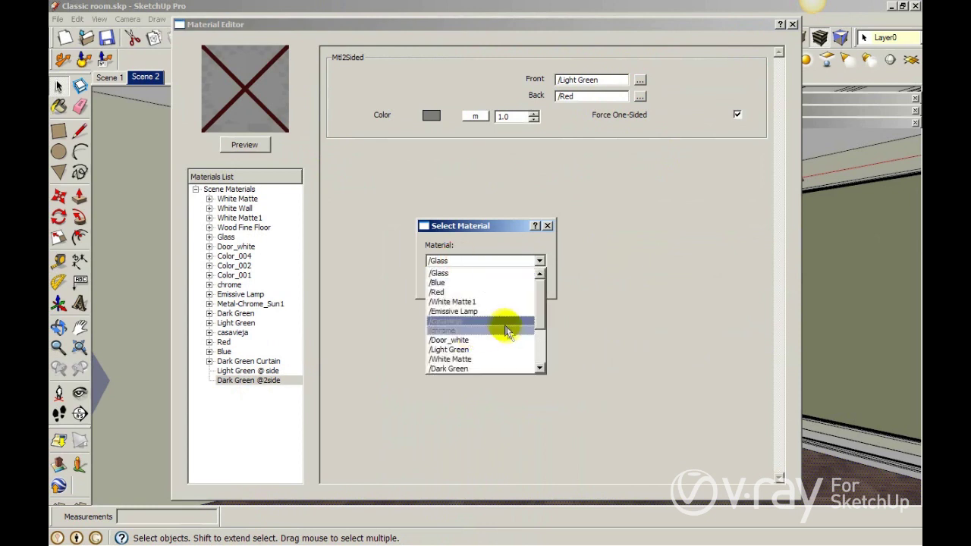
left_click(466, 350)
left_click(460, 282)
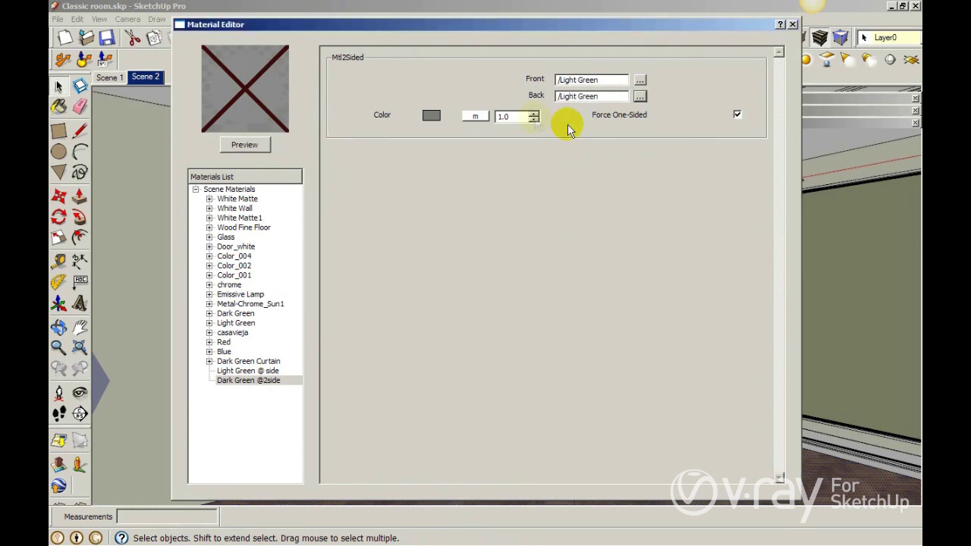
left_click(431, 114)
left_click(574, 380)
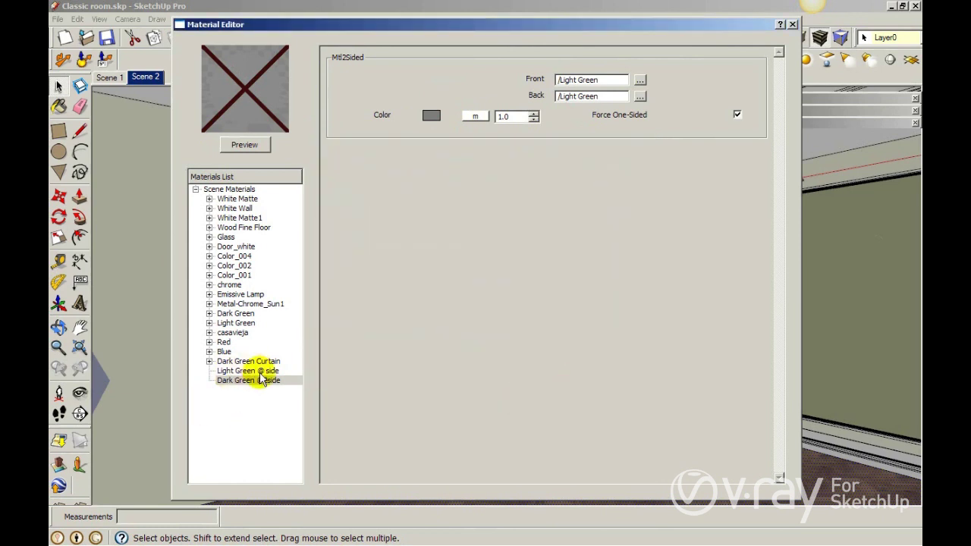
left_click(640, 80)
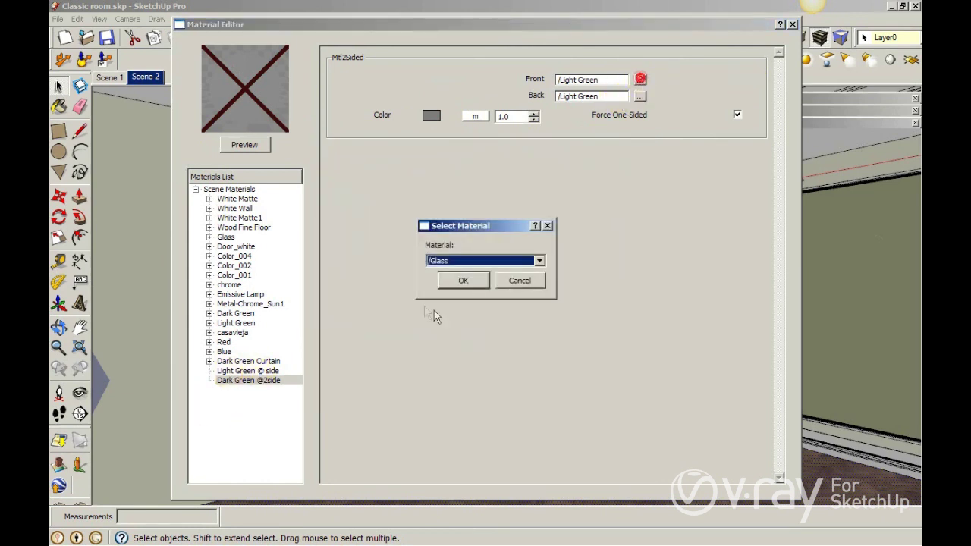
left_click(456, 261)
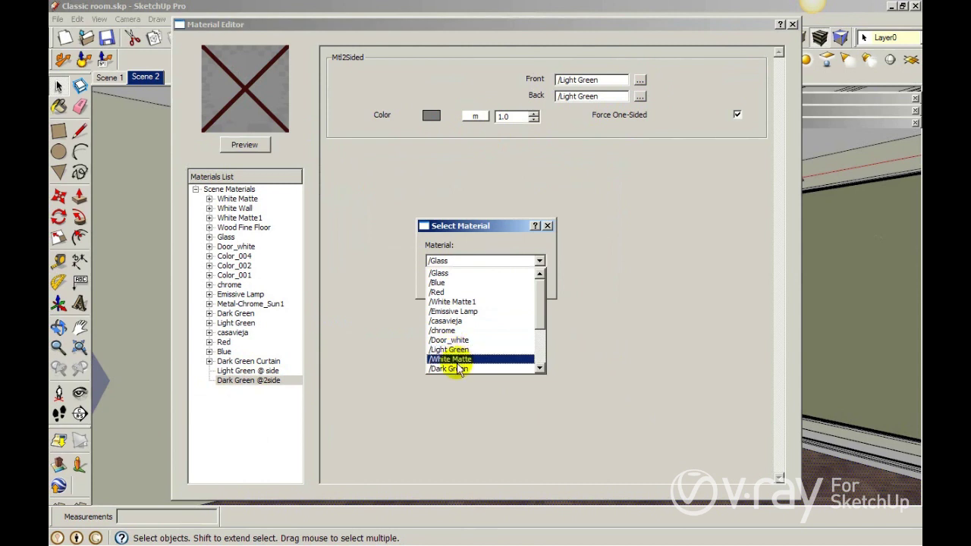
left_click(457, 370)
left_click(460, 281)
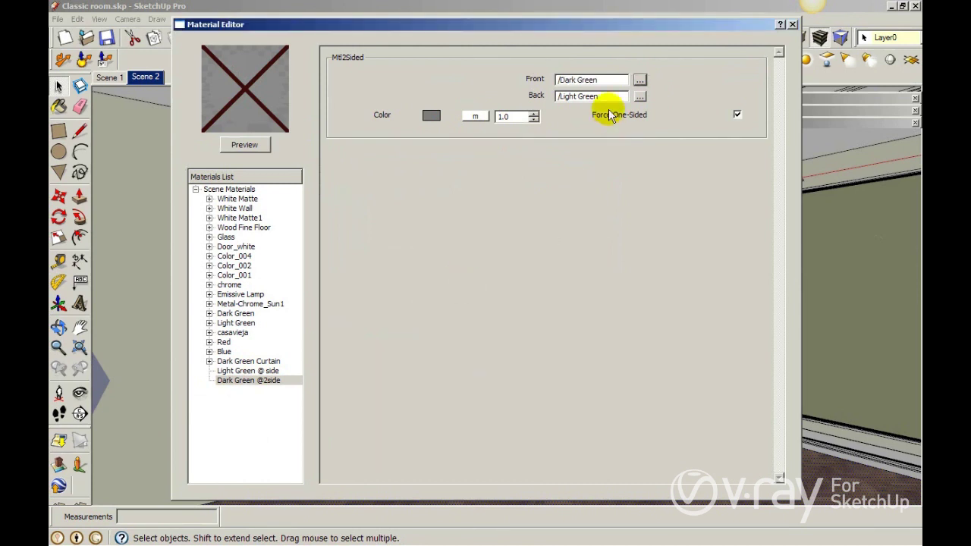
left_click(640, 96)
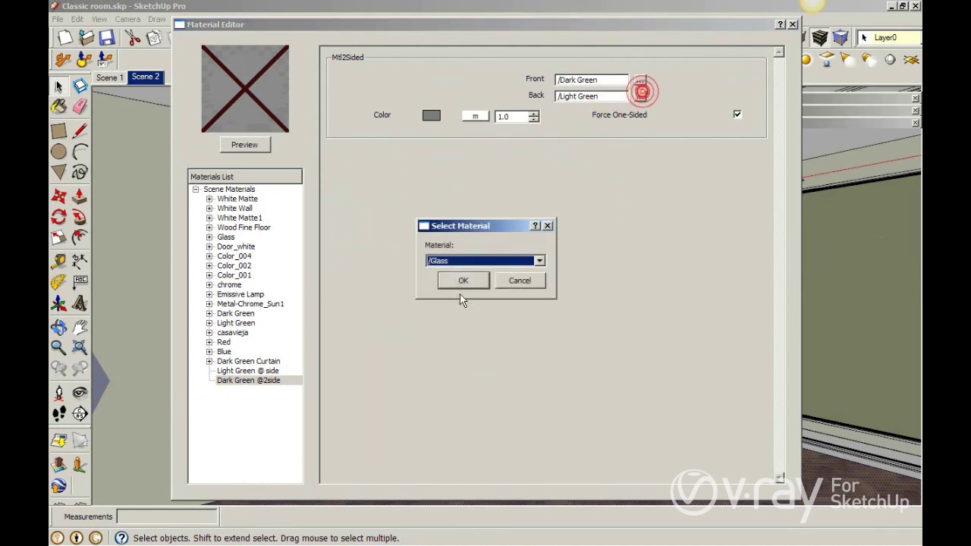
left_click(495, 260)
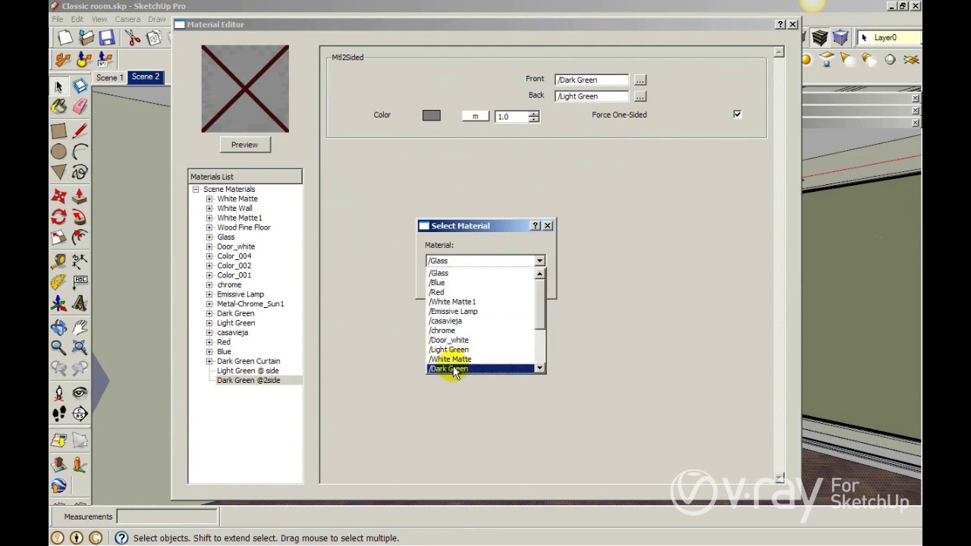
left_click(456, 367)
left_click(462, 280)
- Assign Light Green as both the front and back of the "Light Green @ side" material
left_click(247, 371)
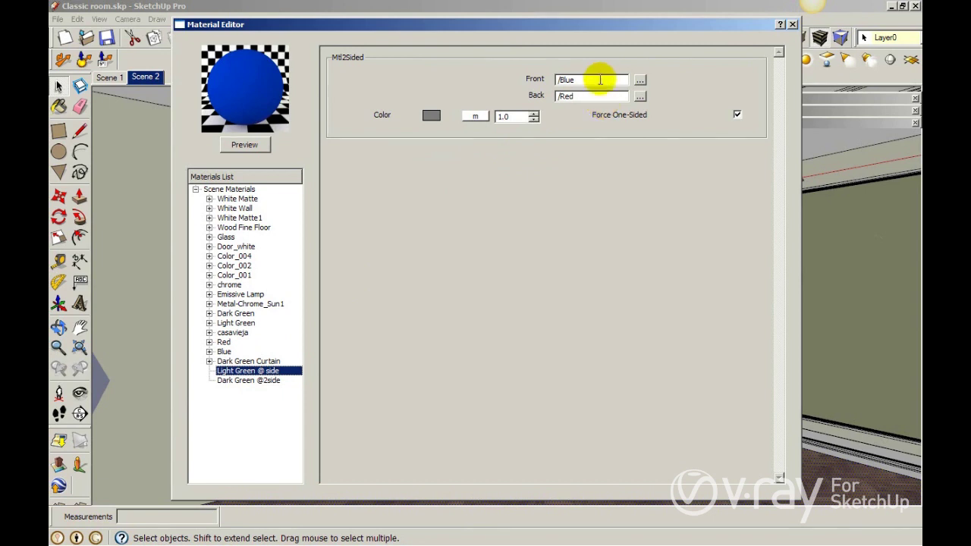
left_click(639, 79)
left_click(455, 260)
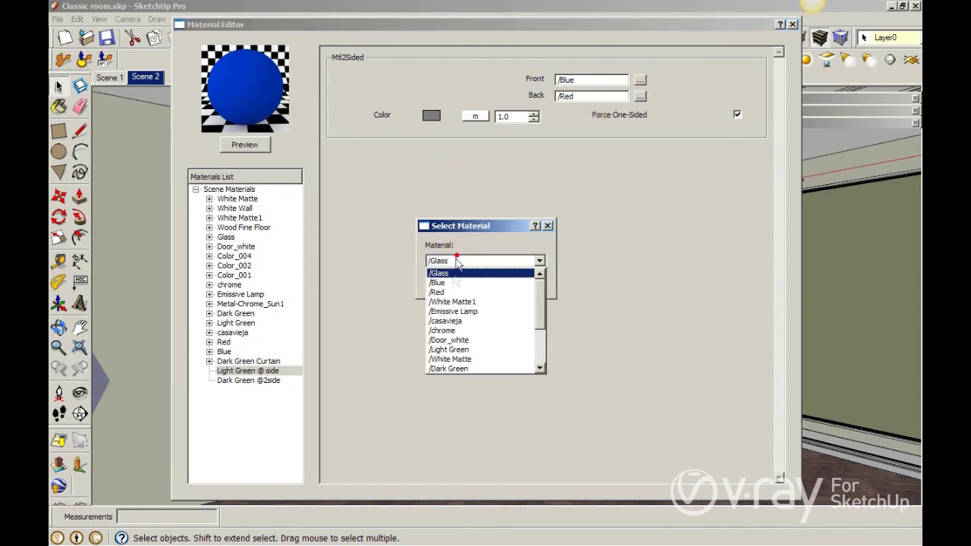
left_click(455, 349)
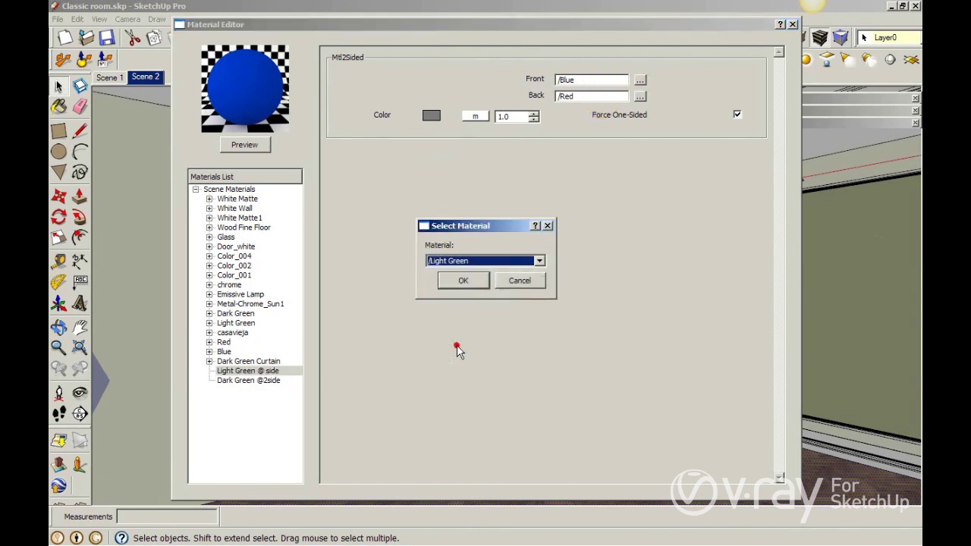
left_click(450, 281)
left_click(639, 95)
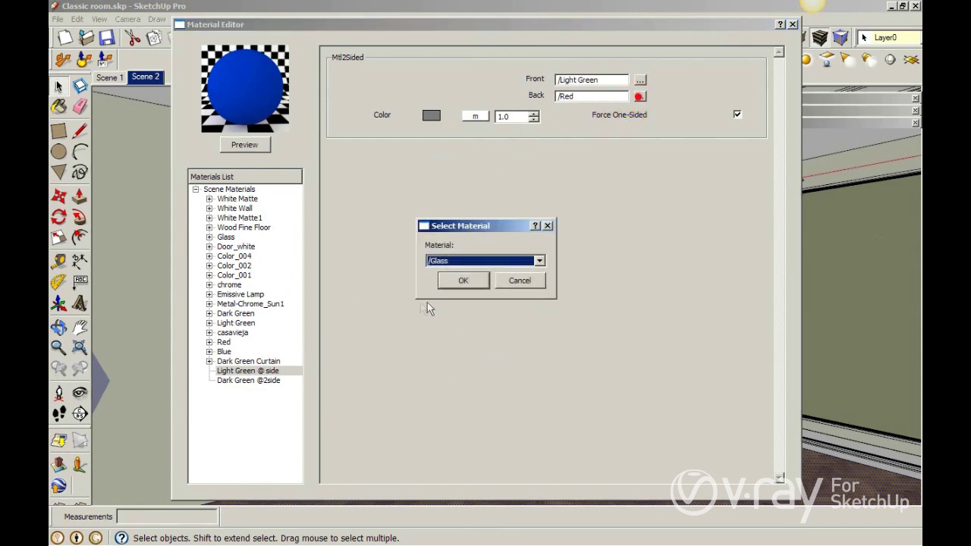
left_click(454, 261)
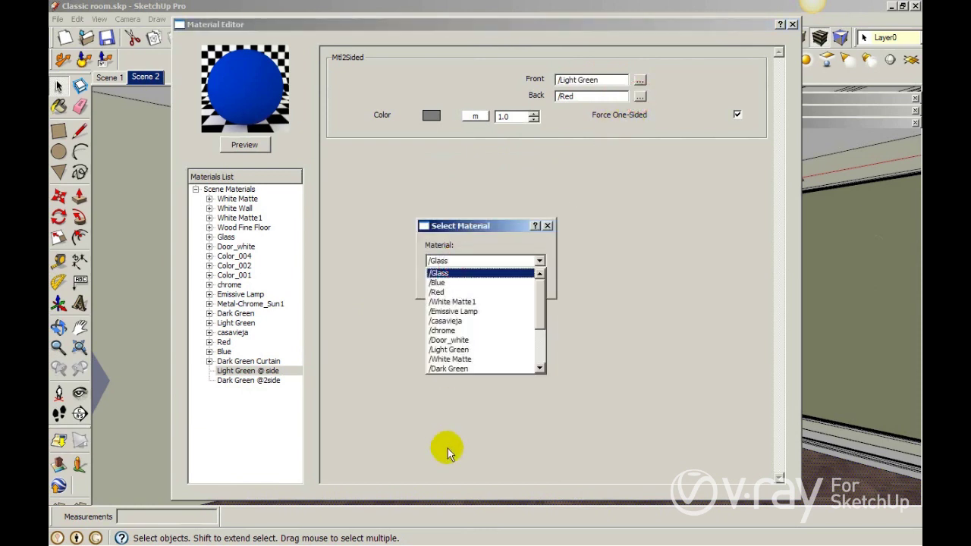
left_click(447, 349)
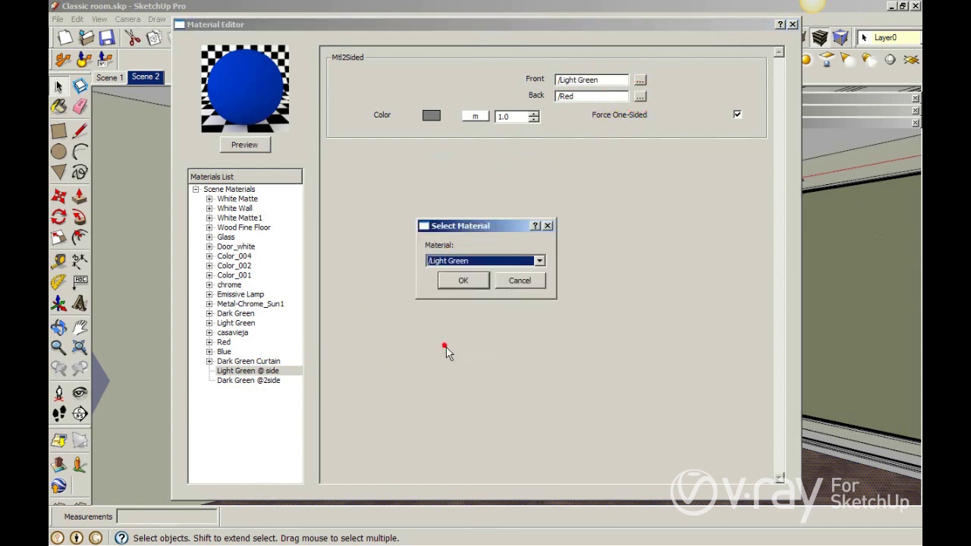
left_click(469, 279)
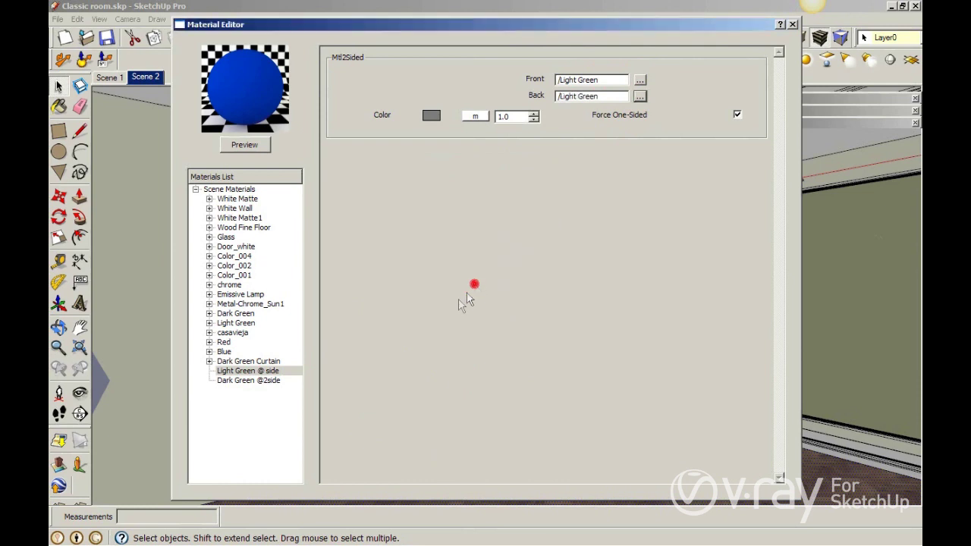
left_click(238, 382)
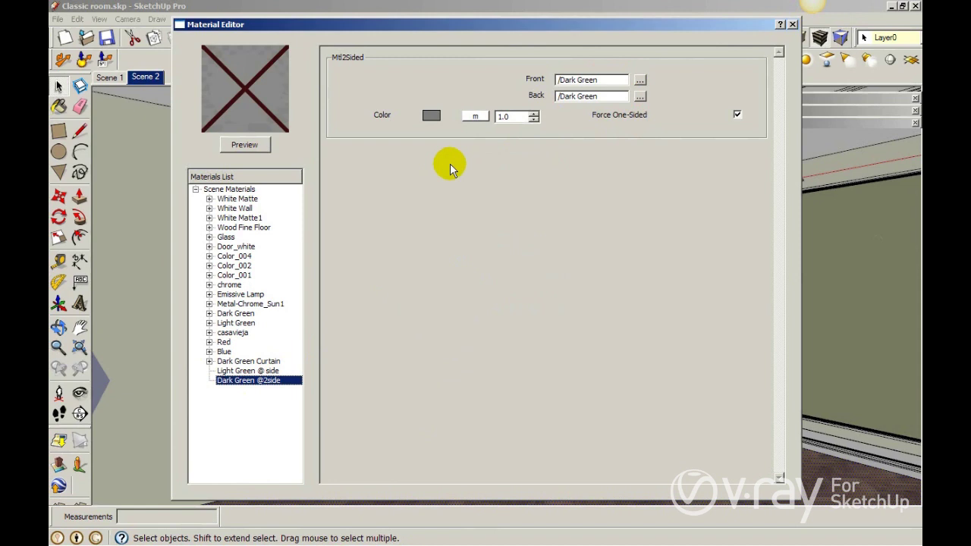
left_click(434, 114)
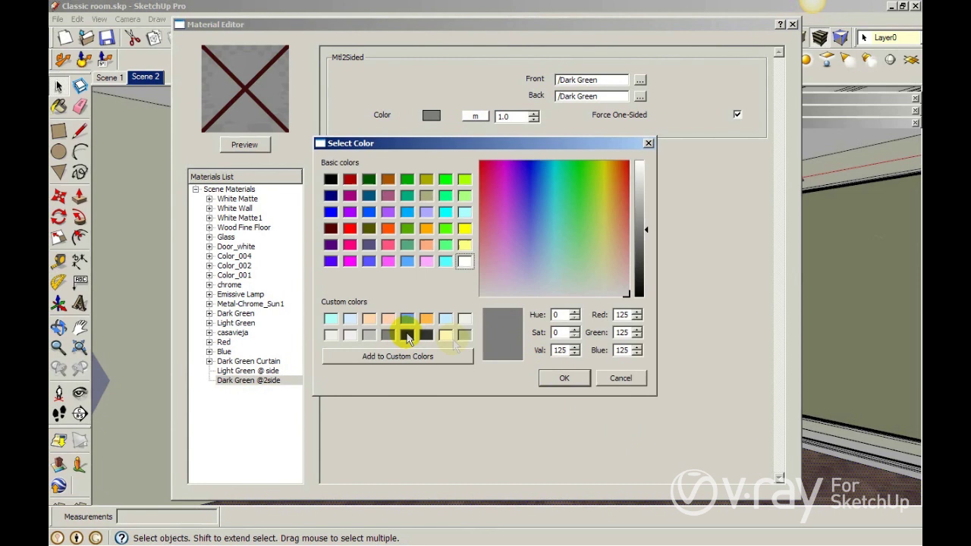
double_click(563, 350)
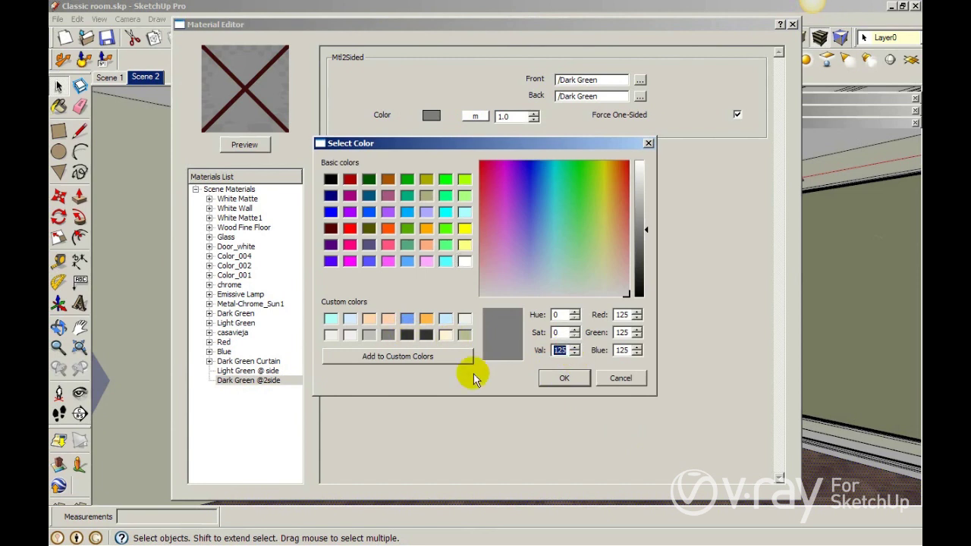
type("50")
left_click(557, 381)
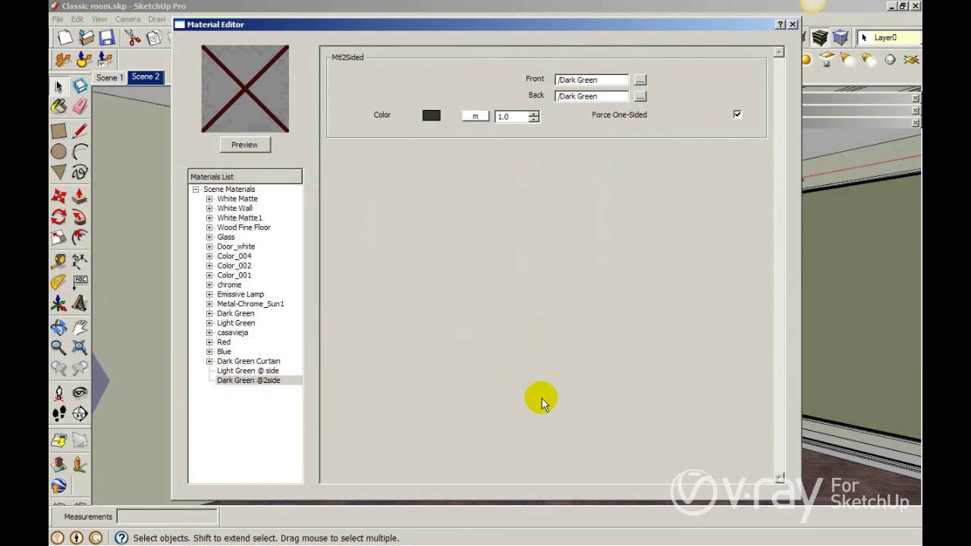
left_click(792, 25)
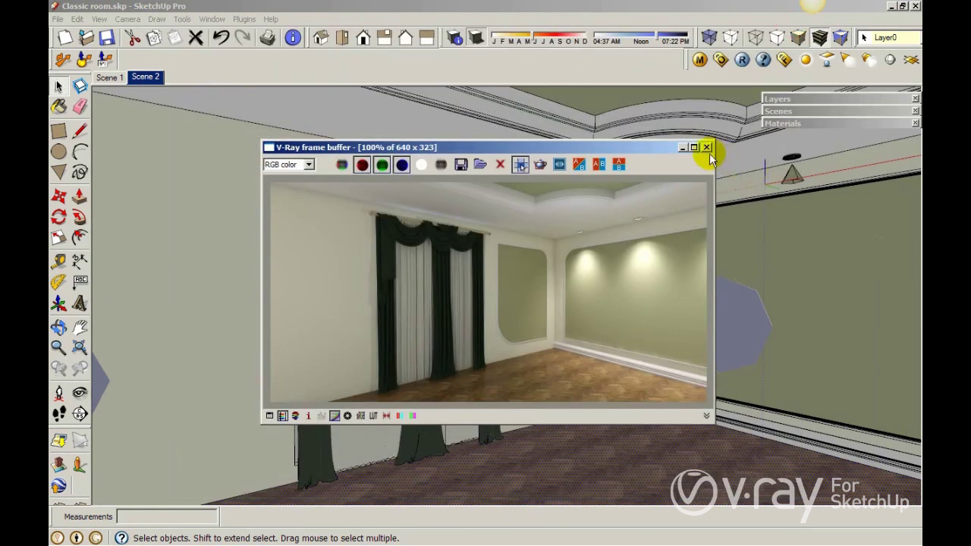
left_click(706, 148)
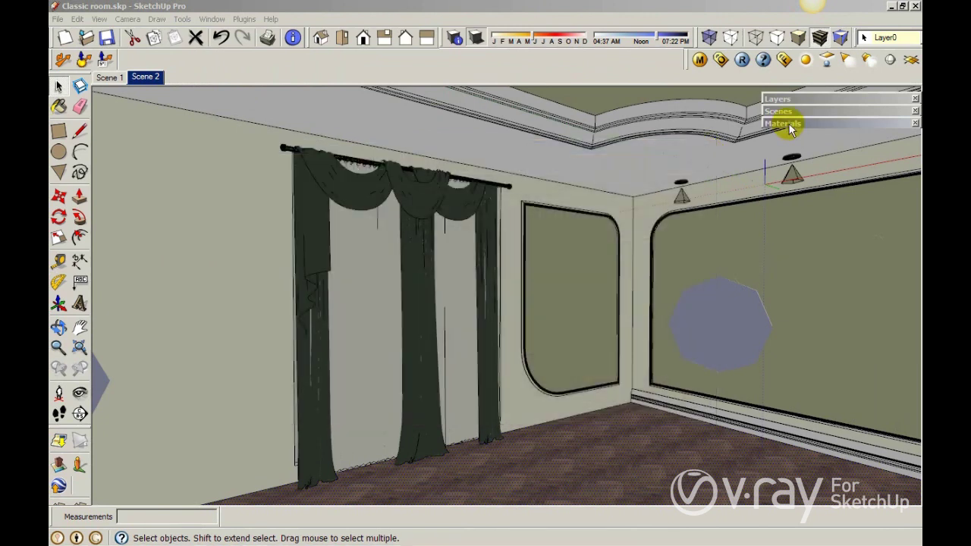
left_click(785, 124)
left_click(317, 270)
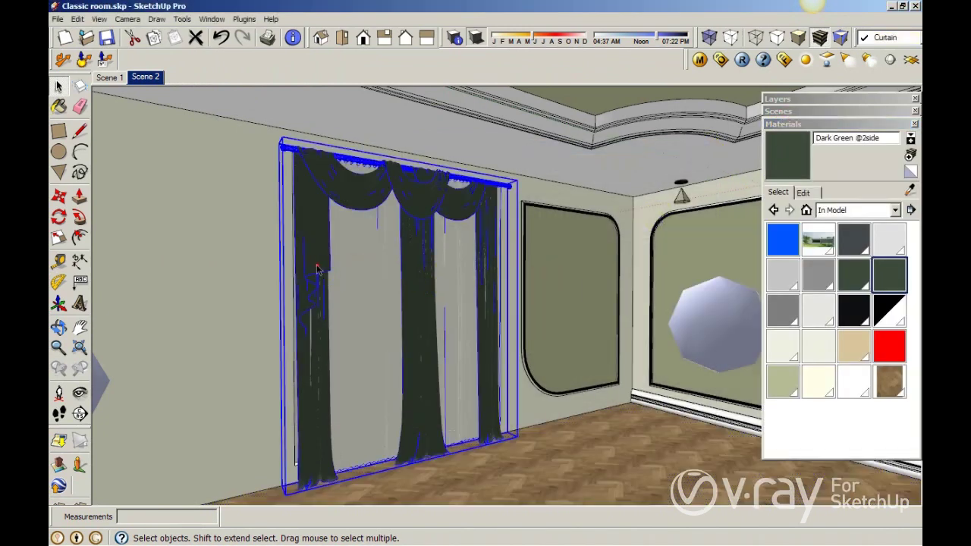
double_click(317, 267)
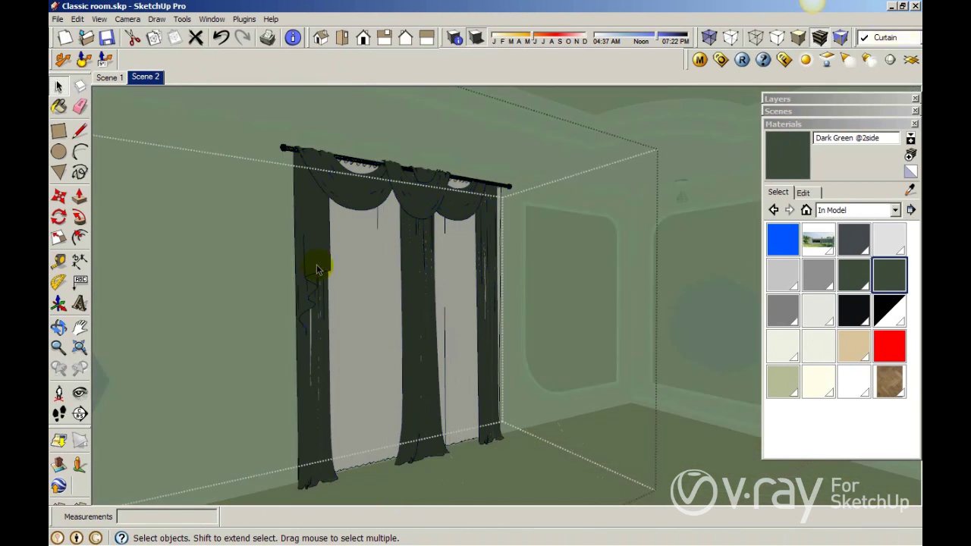
double_click(314, 243)
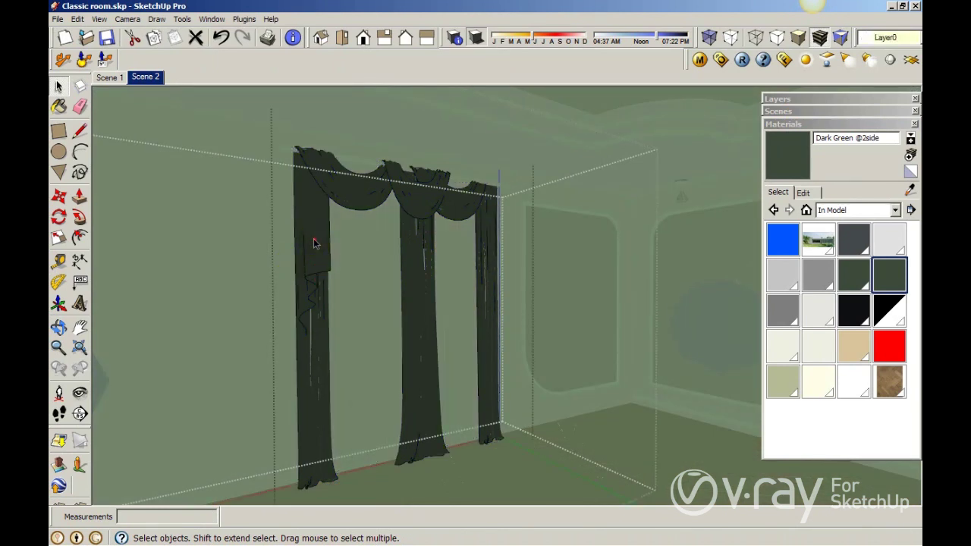
triple_click(316, 244)
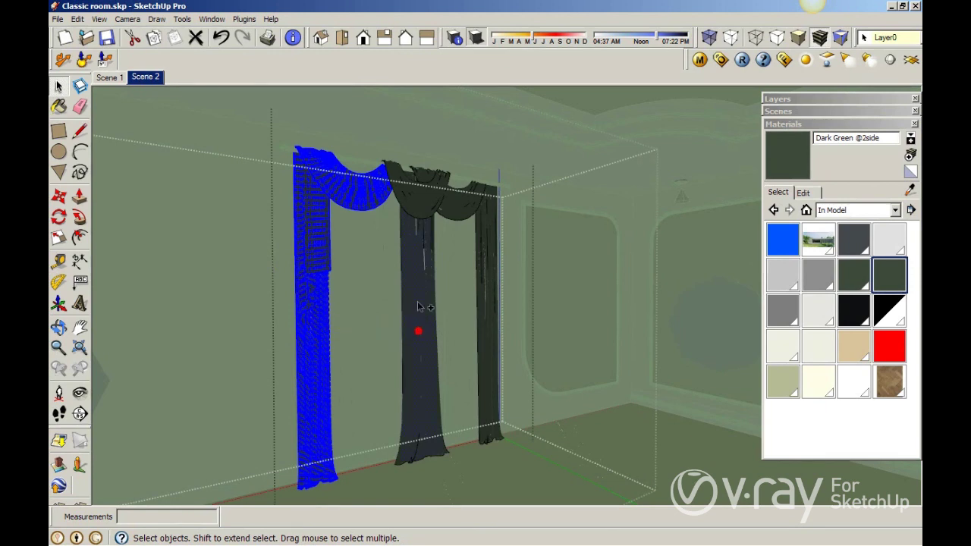
left_click(427, 211, "ctrl")
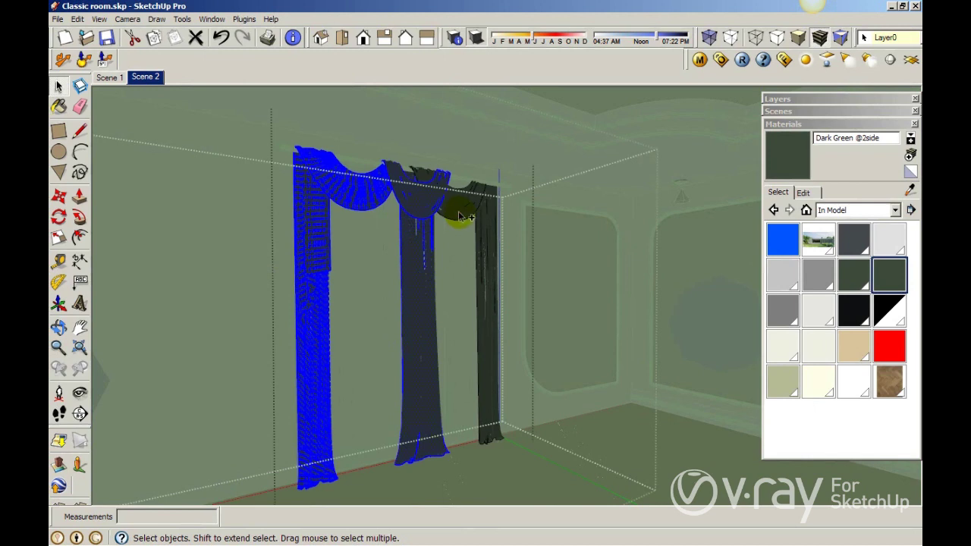
left_click(490, 260, "ctrl")
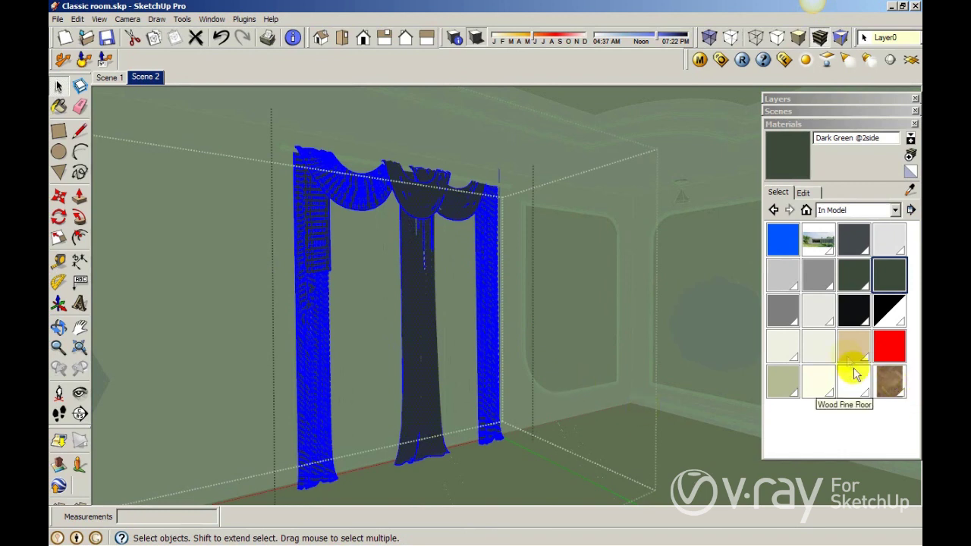
left_click(886, 283)
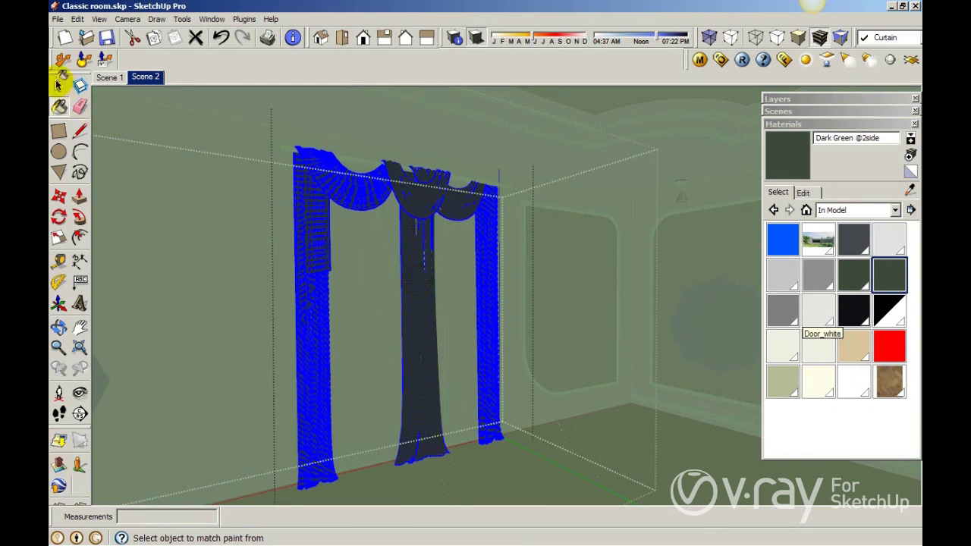
left_click(58, 86)
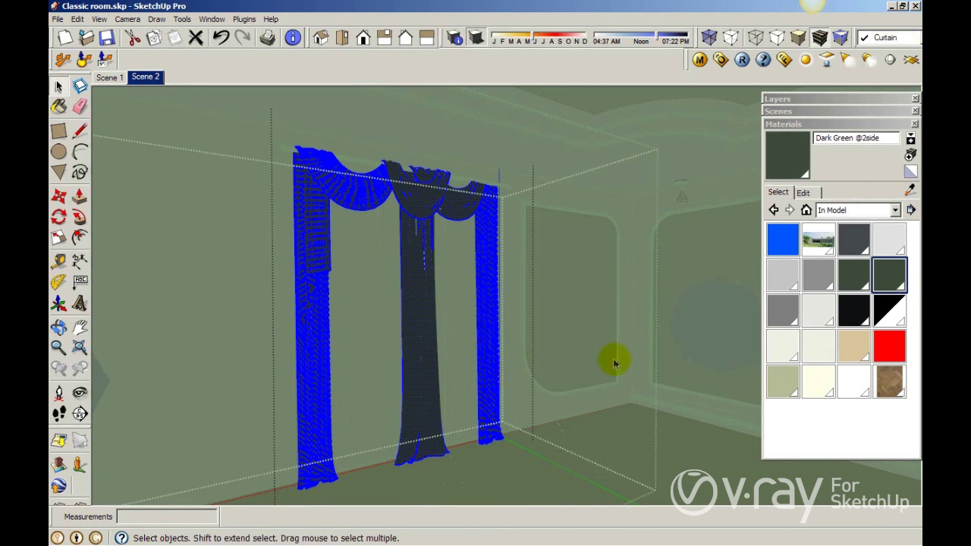
left_click(588, 349)
- Apply the "Light Green @ side" material to the sheer inner curtains nested inside the curtain group, and return to the whole model
left_click(379, 321)
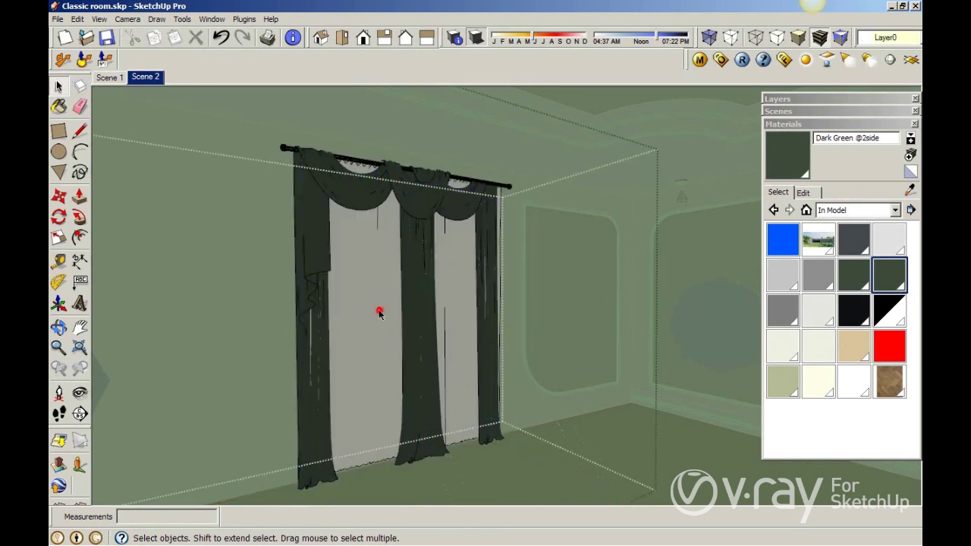
left_click(379, 314)
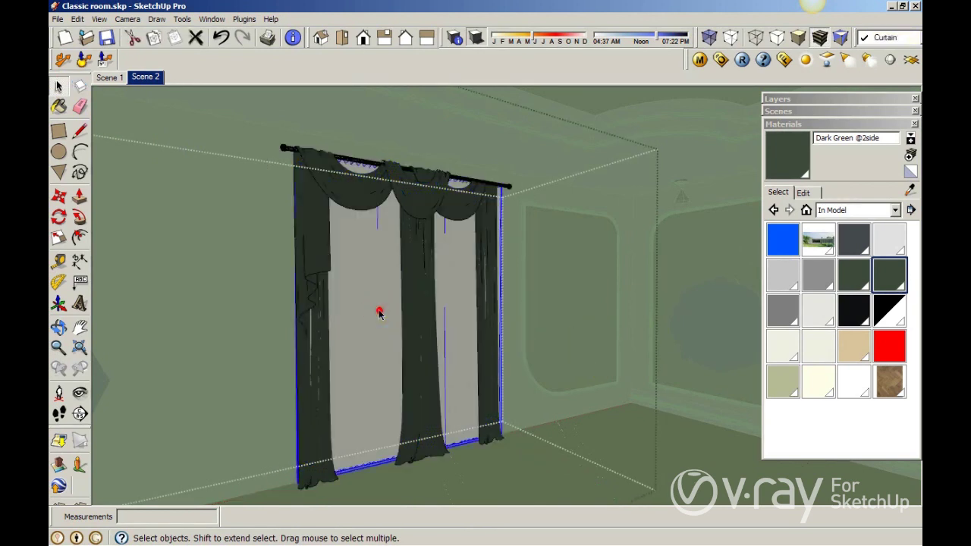
left_click(380, 314)
double_click(379, 313)
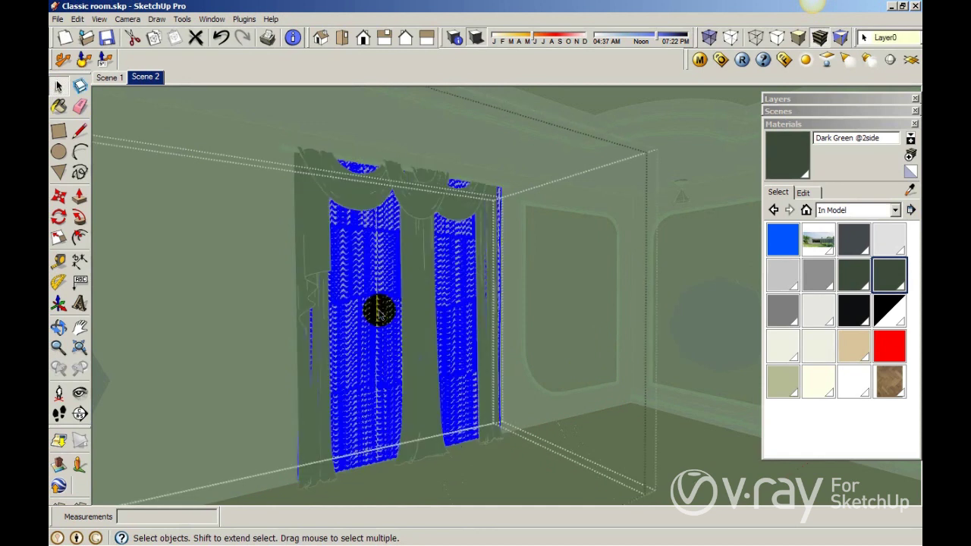
left_click(817, 352)
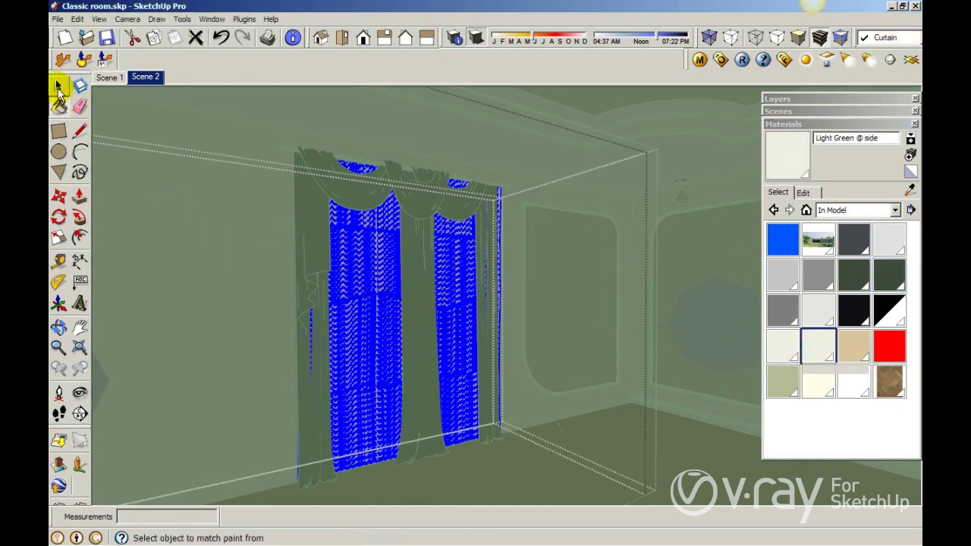
left_click(59, 87)
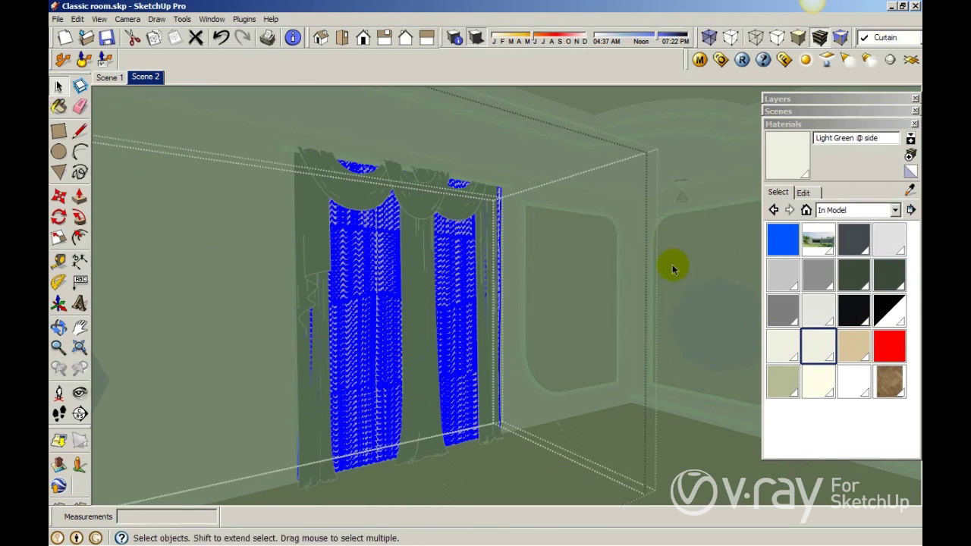
left_click(641, 270)
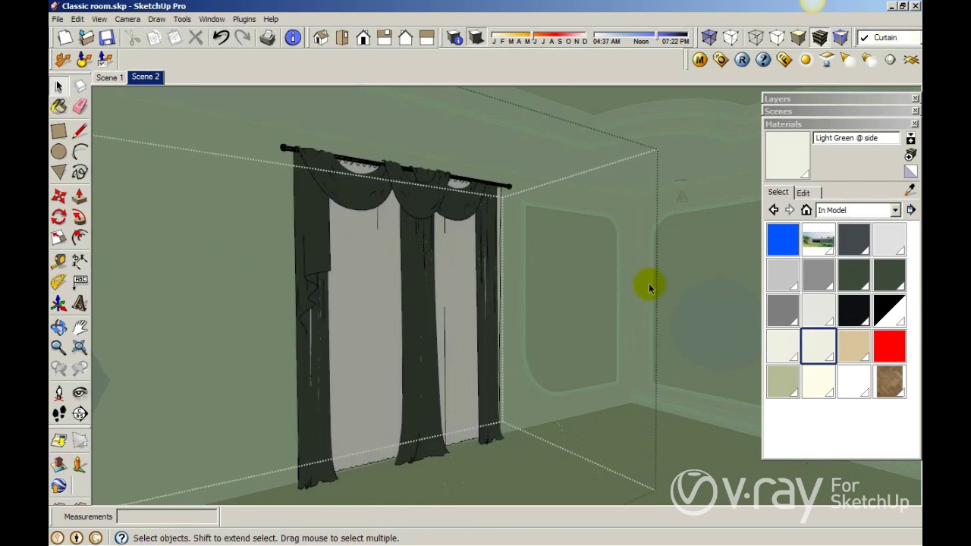
left_click(710, 163)
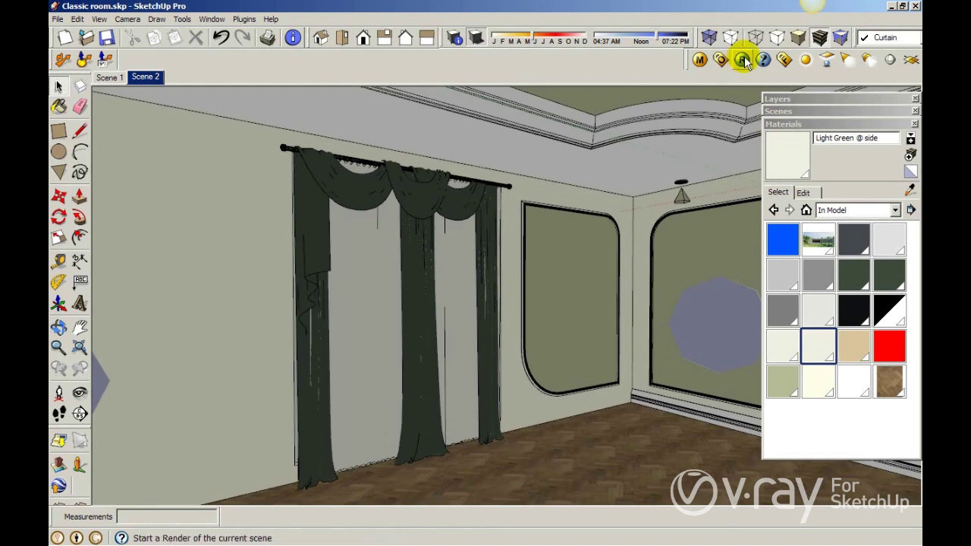
- Render the Scene 2 view and examine the curtains up close in the rendered image, restoring the Scene 2 camera
left_click(742, 60)
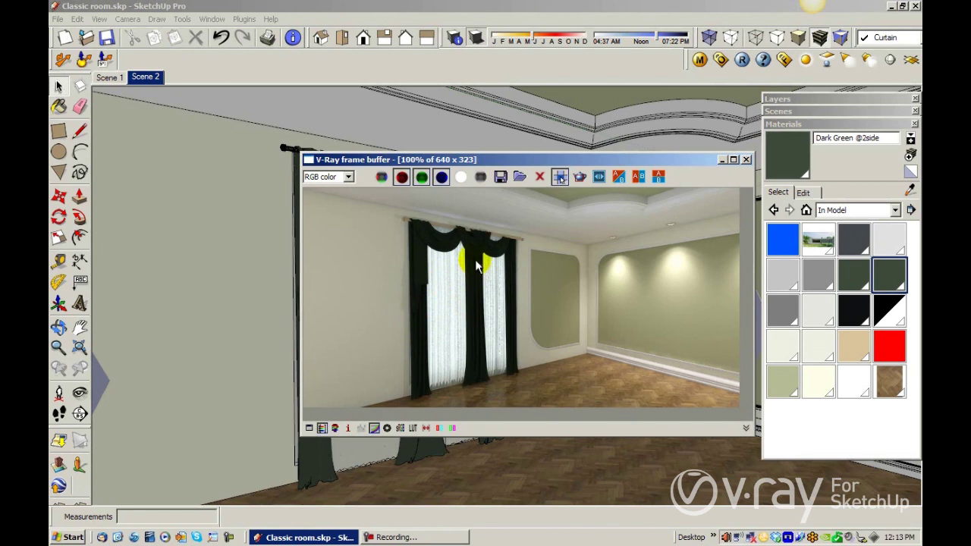
scroll(433, 249, "up", 4)
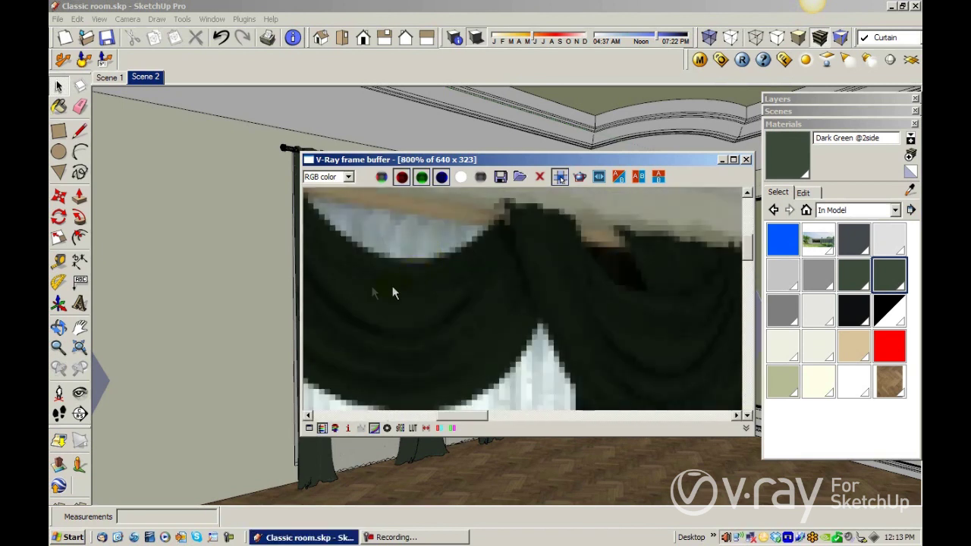
scroll(357, 286, "down", 1)
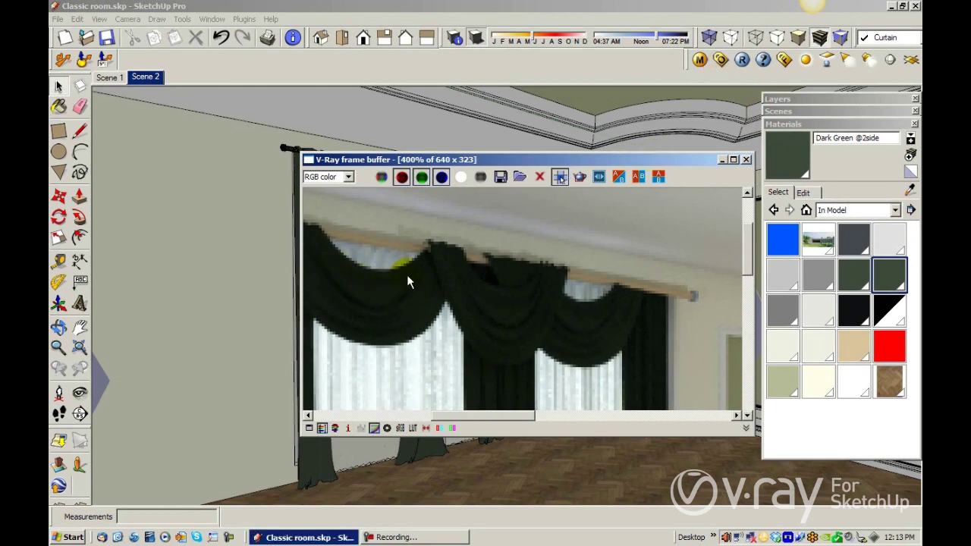
left_click(296, 538)
left_click(299, 538)
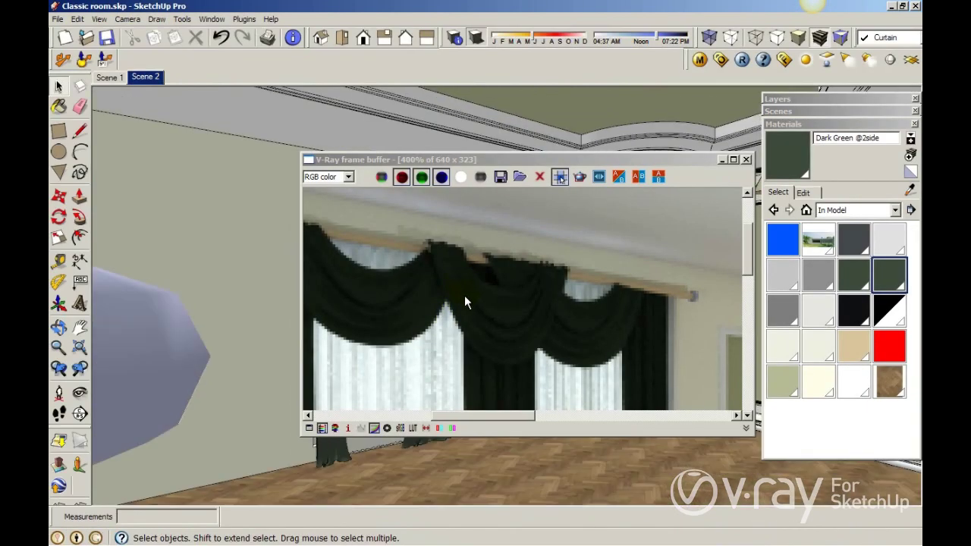
left_click(461, 300)
scroll(459, 300, "down", 1)
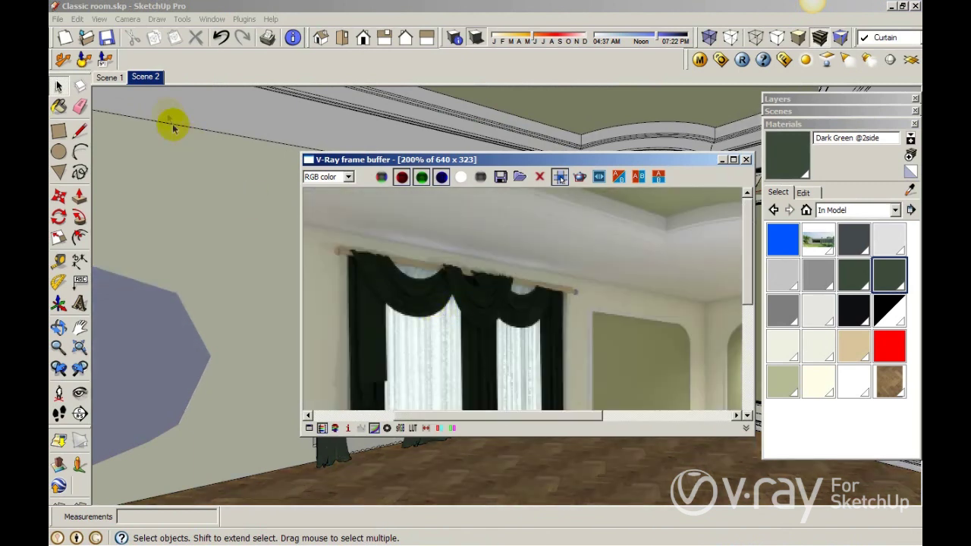
left_click(146, 76)
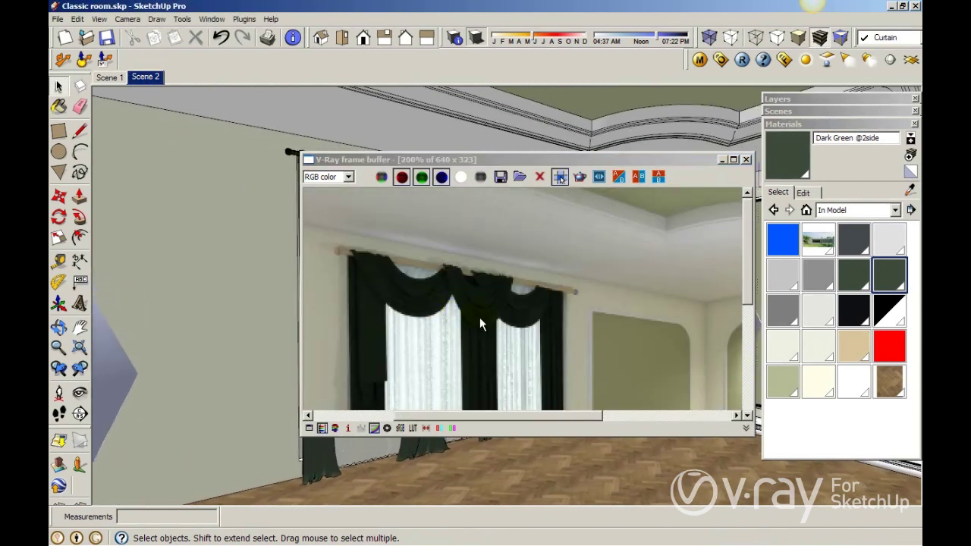
left_click(479, 327)
scroll(479, 326, "down", 1)
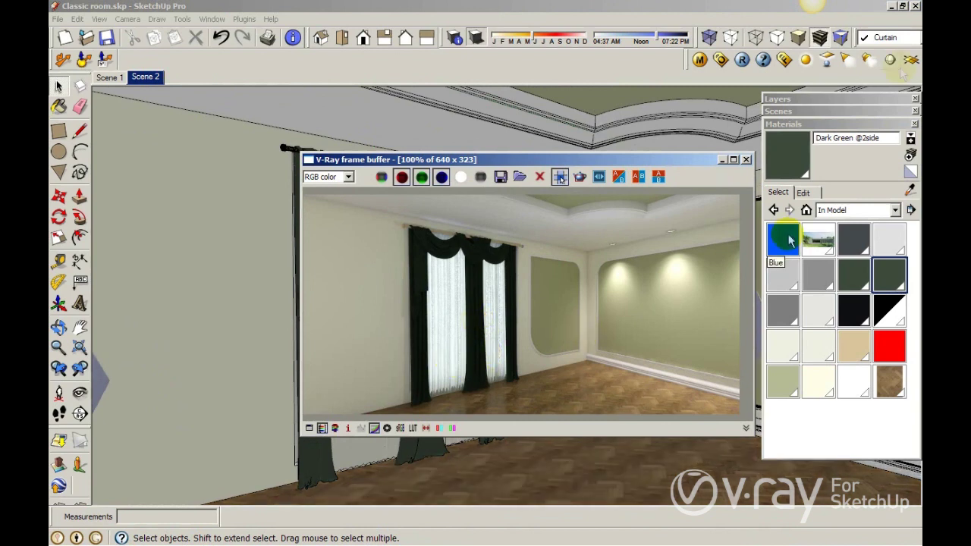
- Set the diffuse transparency color of the "Light Green" material to a gray with Val 100 and refresh its preview
left_click(700, 60)
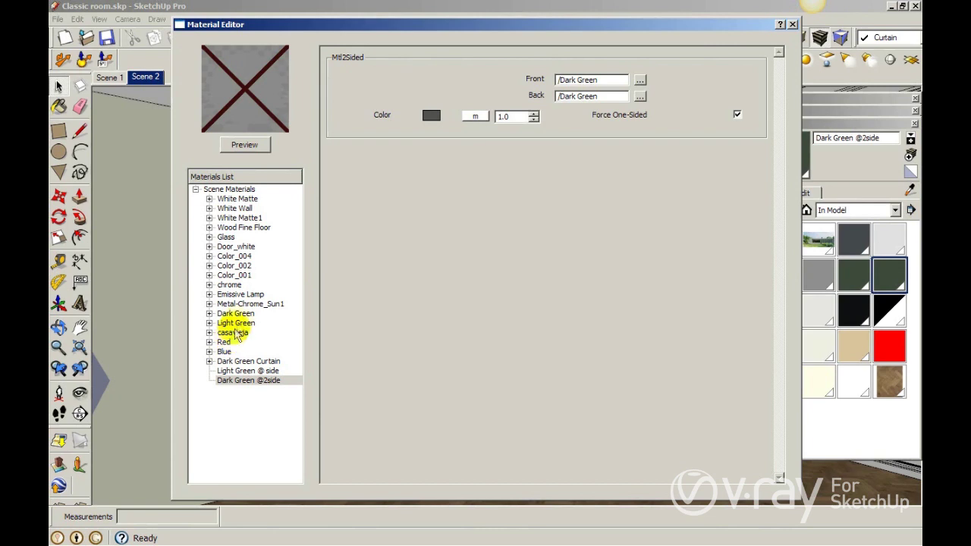
left_click(235, 323)
left_click(636, 101)
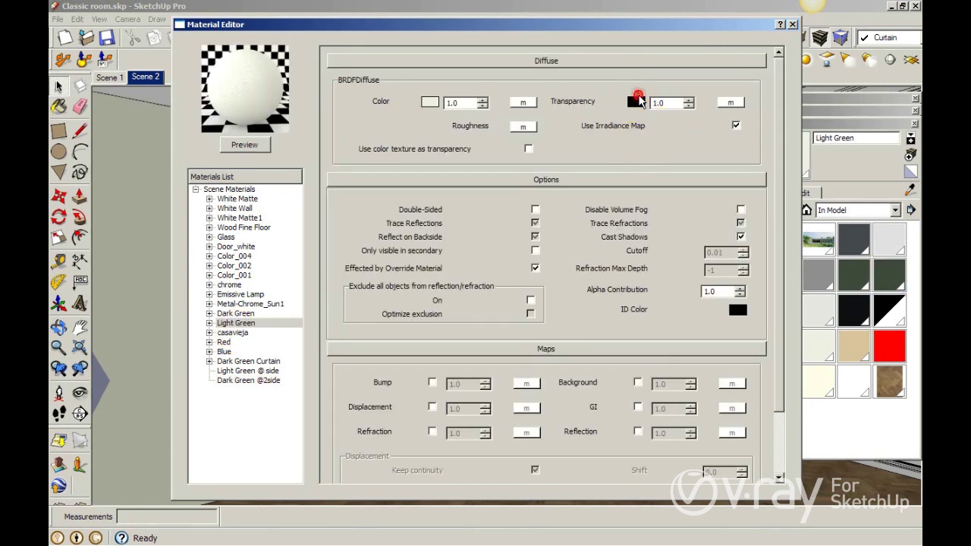
left_click(636, 101)
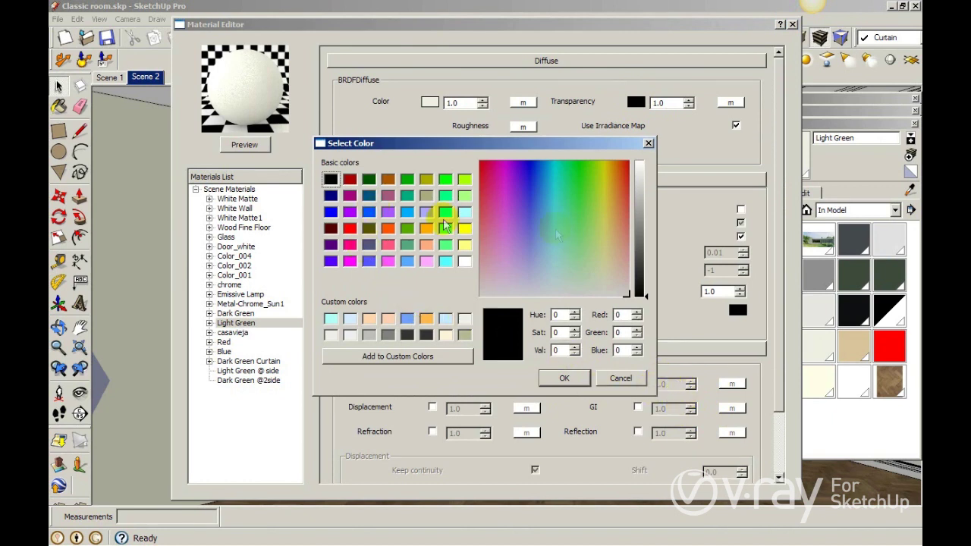
left_click_drag(644, 260, 645, 240)
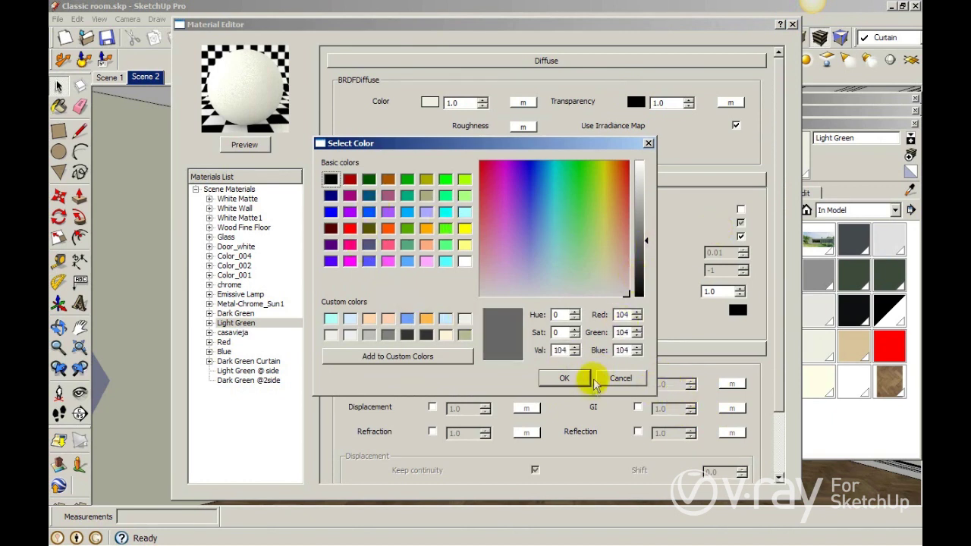
double_click(564, 350)
type("100")
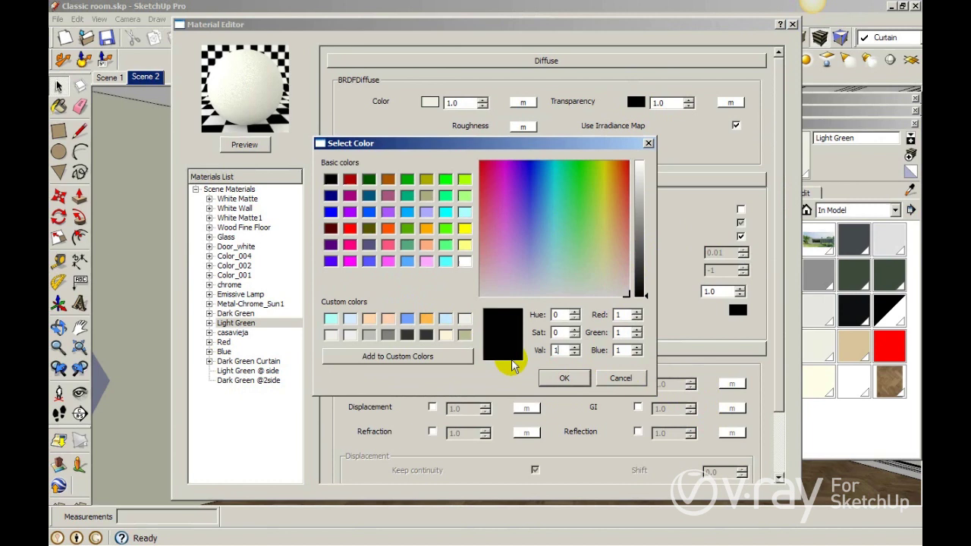
left_click(564, 377)
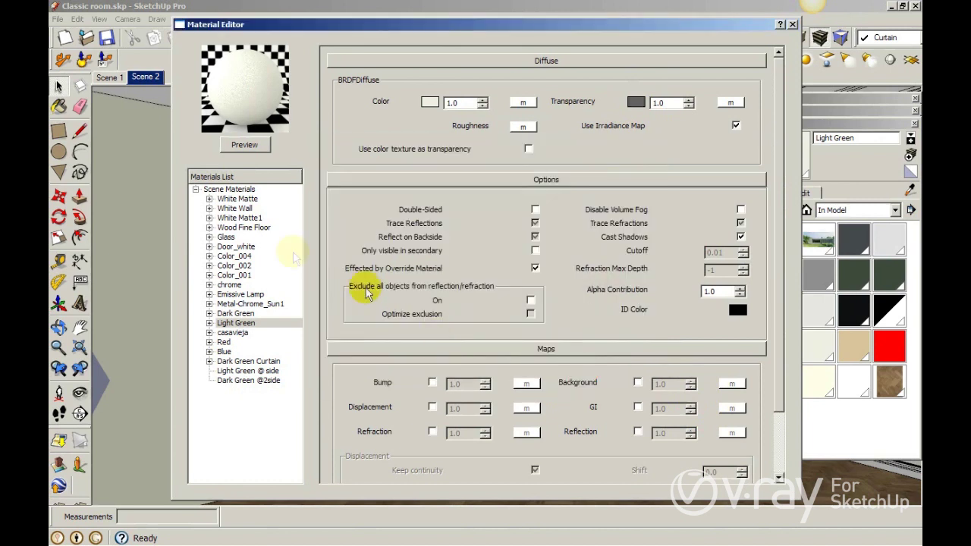
left_click(261, 146)
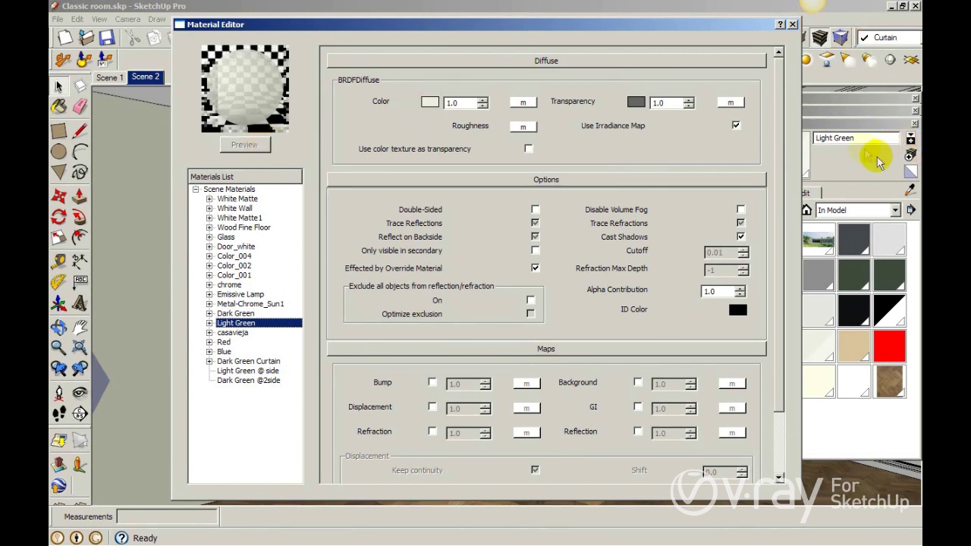
left_click(792, 26)
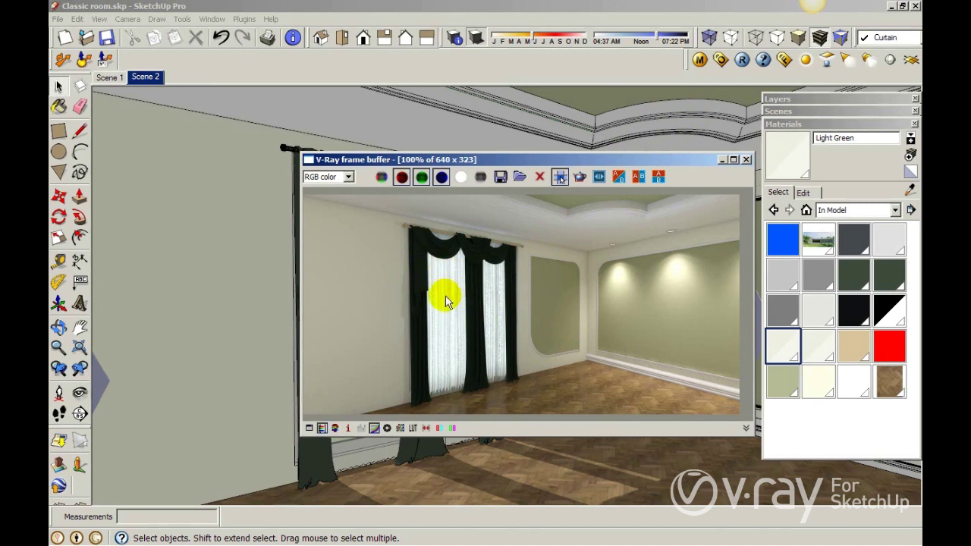
- Review the front, back and translucency color settings of the "Light Green @ side" material
left_click(699, 59)
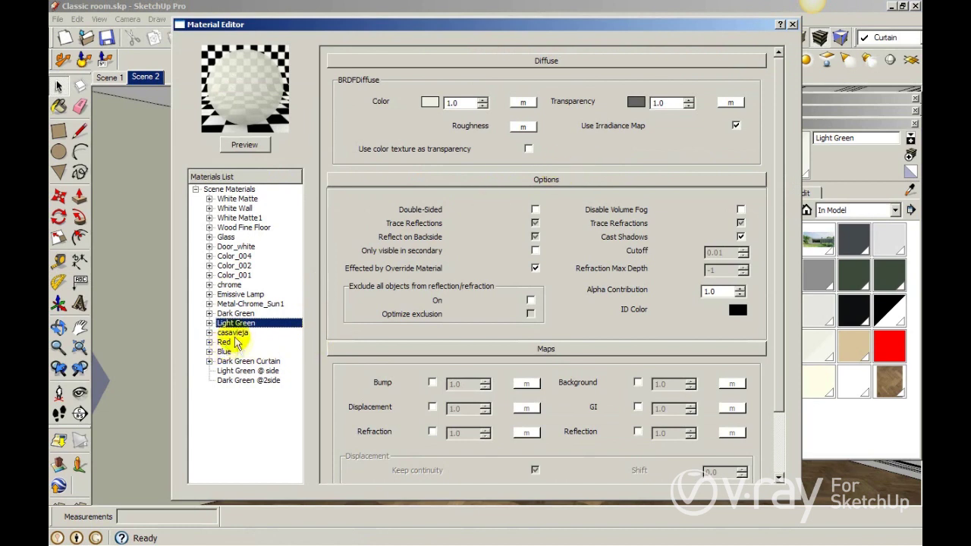
left_click(253, 372)
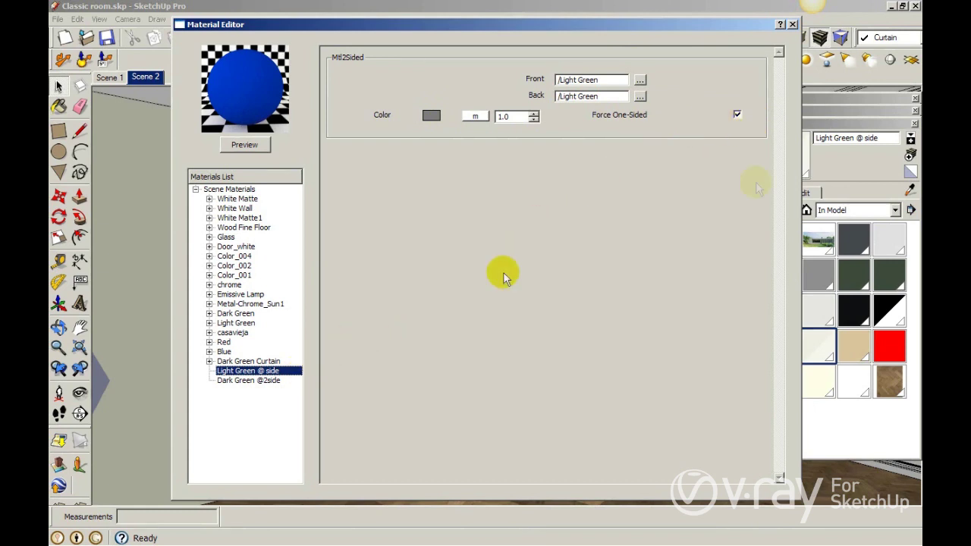
left_click(793, 29)
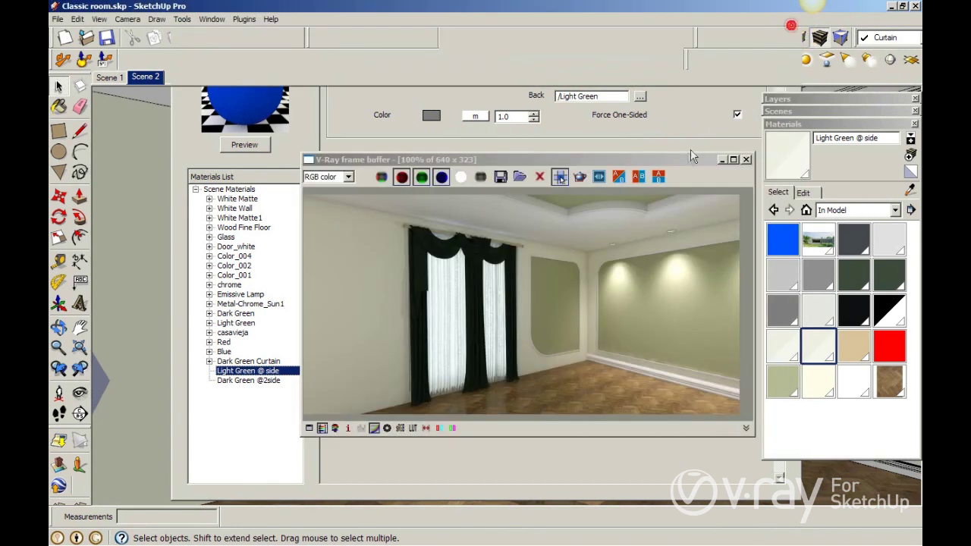
- Render the Scene 2 view again with the adjusted "Light Green" transparency and inspect the sheer curtains and drapes up close in the image
left_click(743, 60)
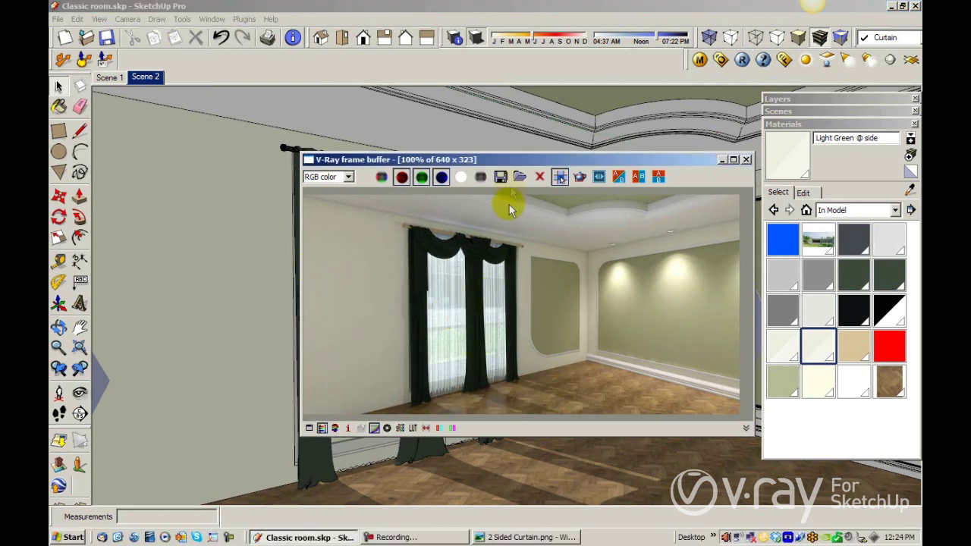
scroll(526, 362, "up", 1)
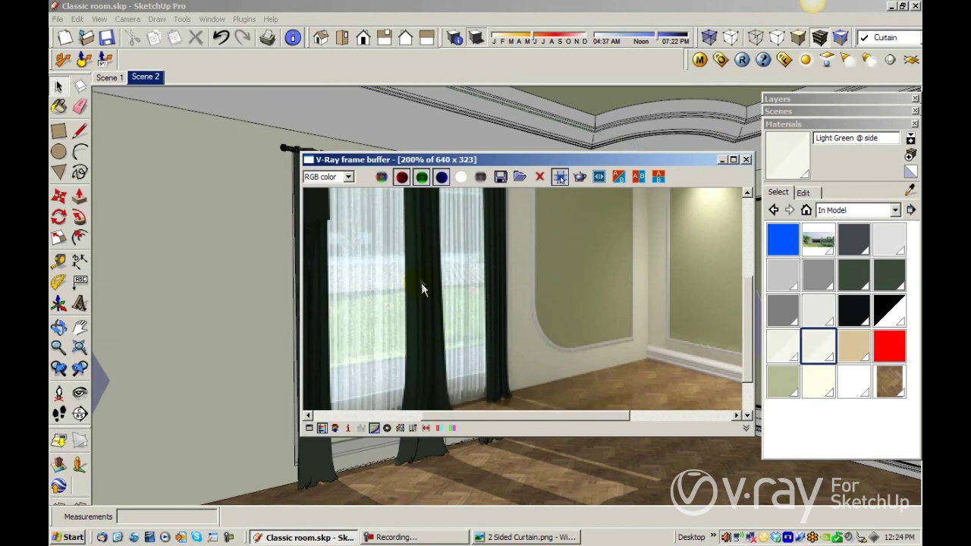
left_click(440, 303)
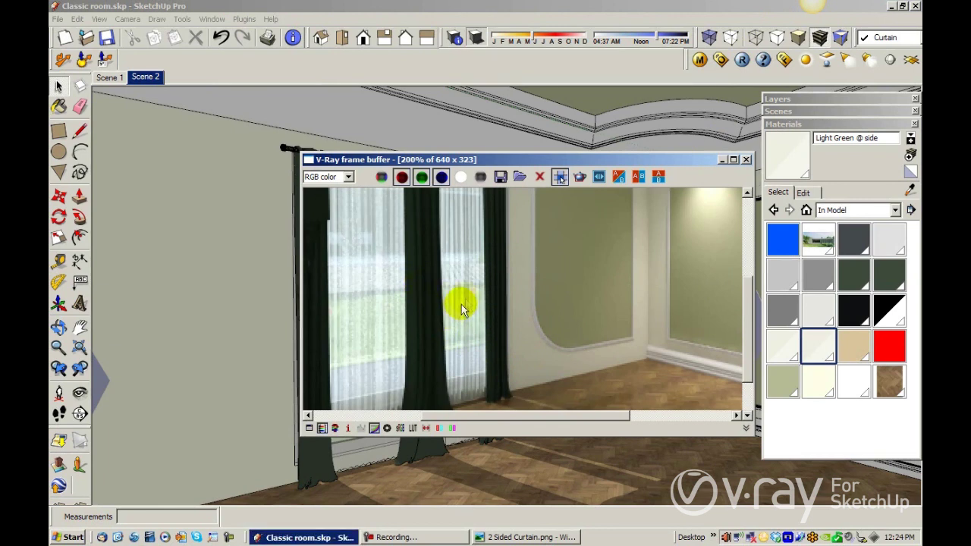
scroll(472, 284, "down", 1)
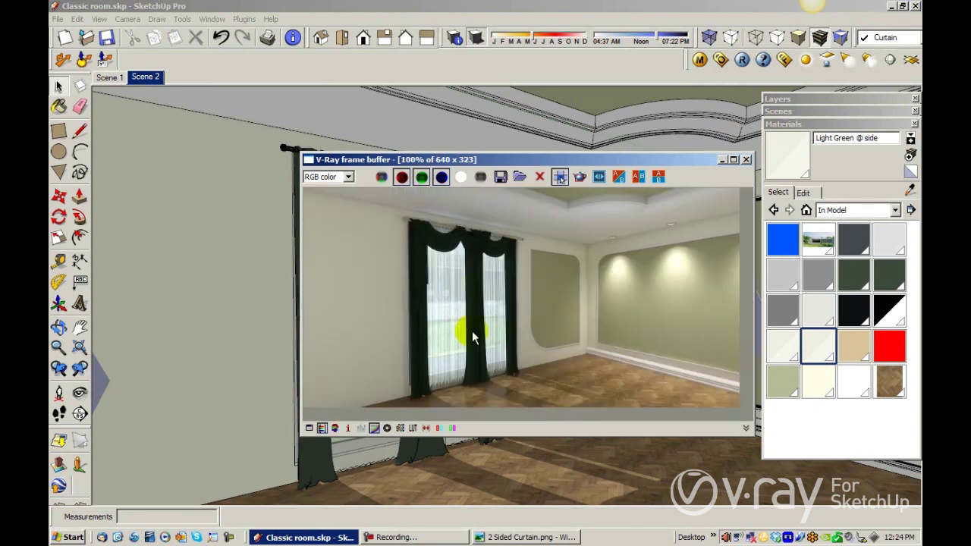
scroll(524, 400, "up", 1)
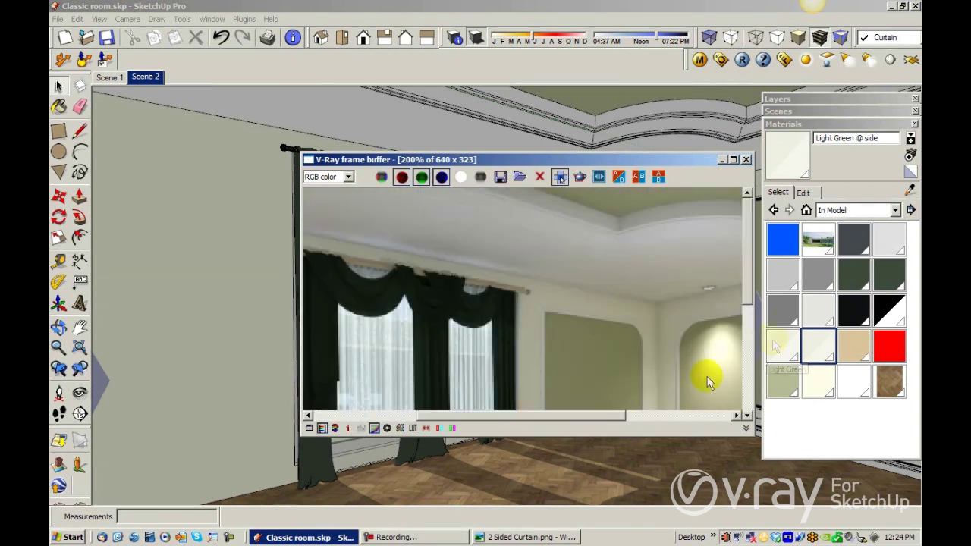
left_click(748, 293)
left_click(748, 293)
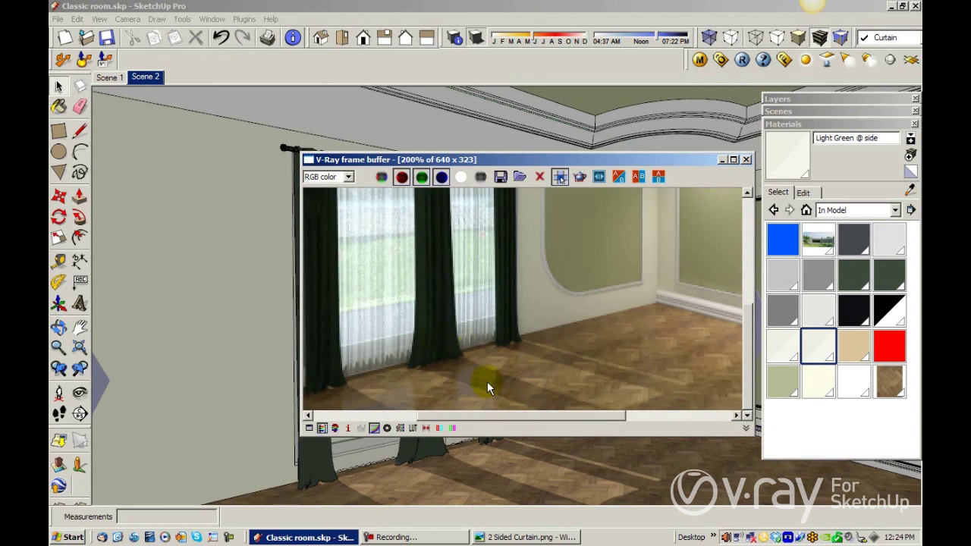
scroll(507, 292, "down", 3)
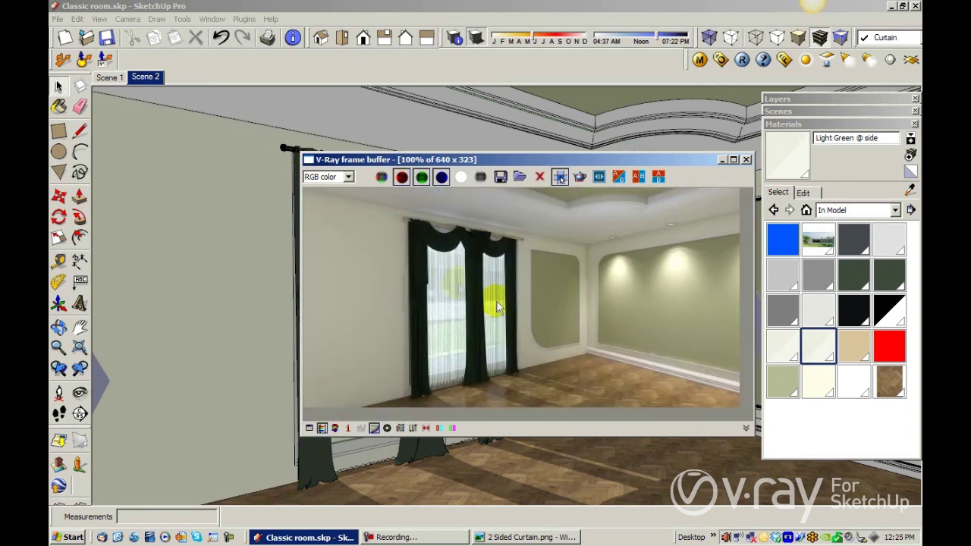
- Switch to Windows Picture and Fax Viewer and compare the curtains in the saved renders "2 Sided Curtain.png" and "2 Sided Curtain 2.png"
left_click(525, 537)
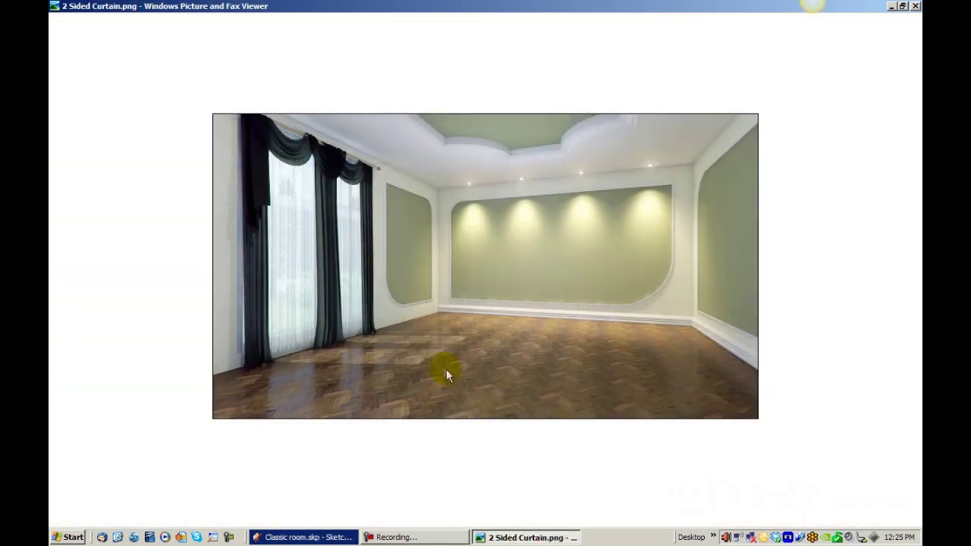
key("Right")
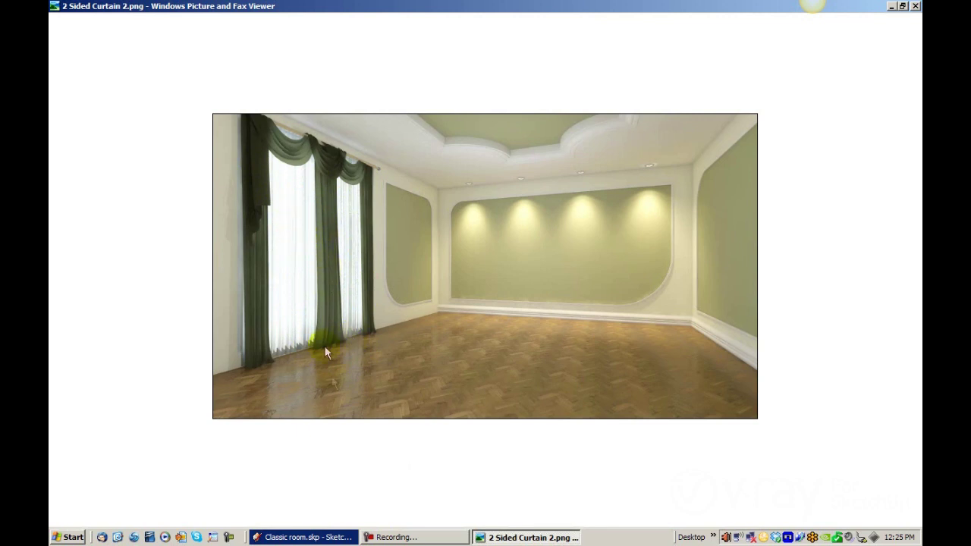
key("Left")
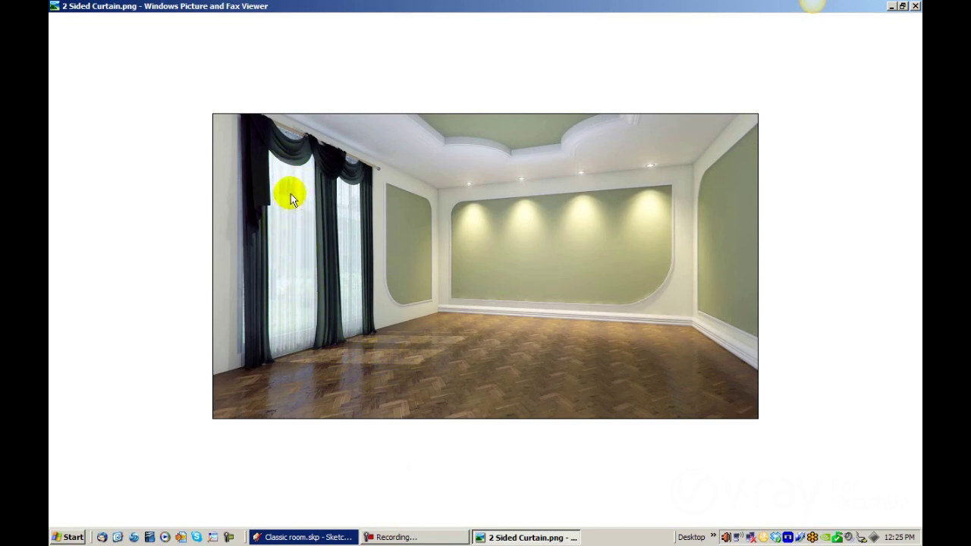
key("Right")
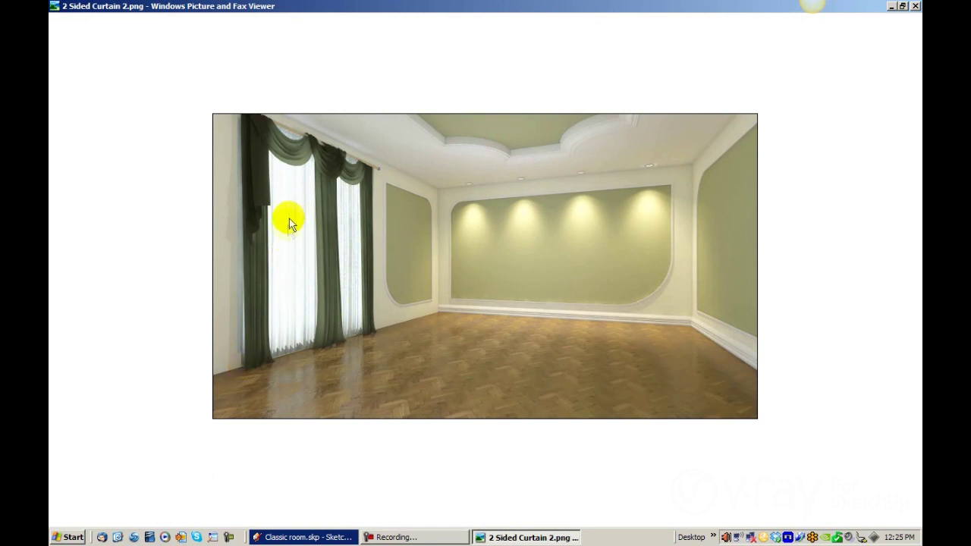
key("Left")
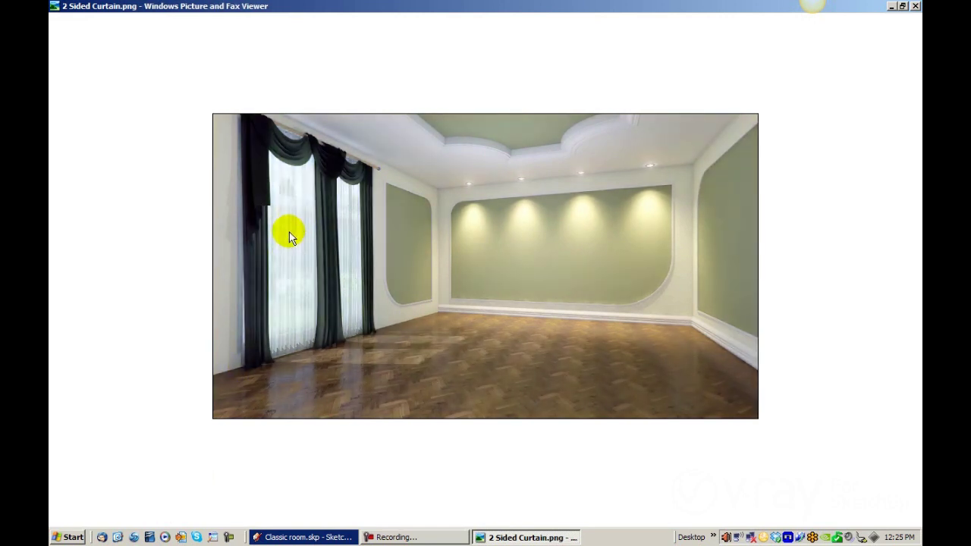